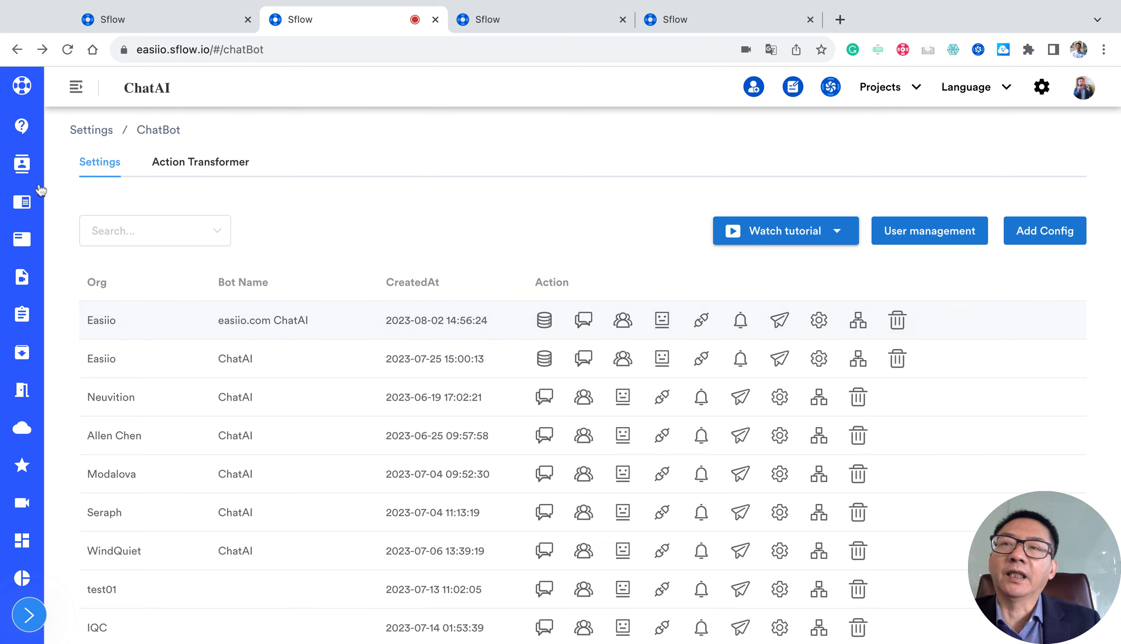
click(26, 140)
click(26, 140)
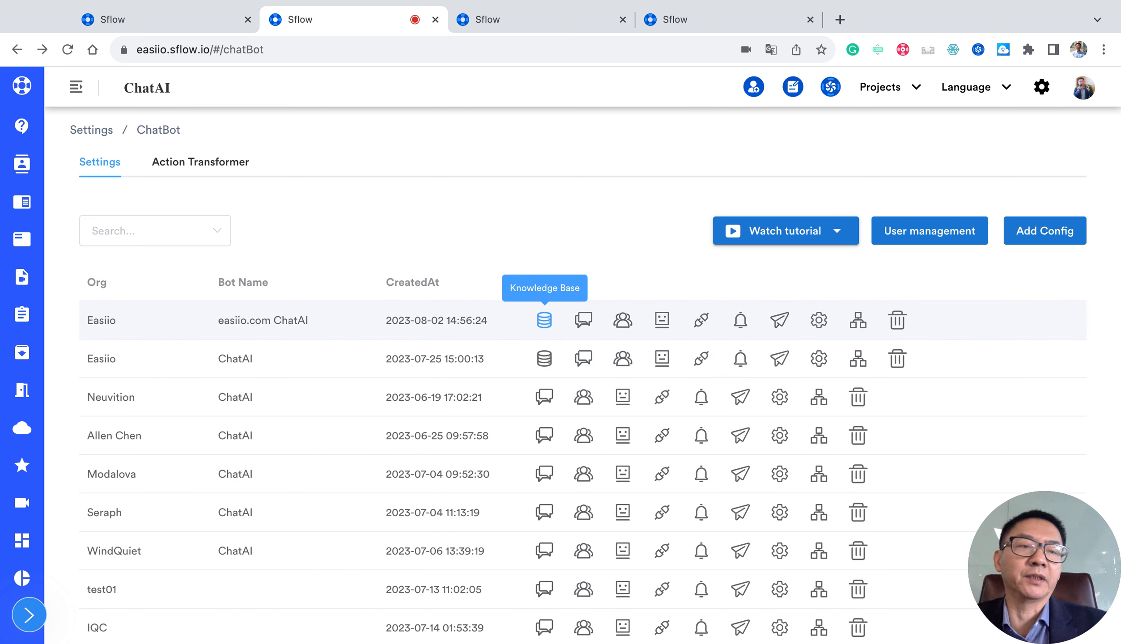
Open the knowledge base of the easiio.com ChatAI bot and look through its indexed contents and Q&A entries
click(545, 320)
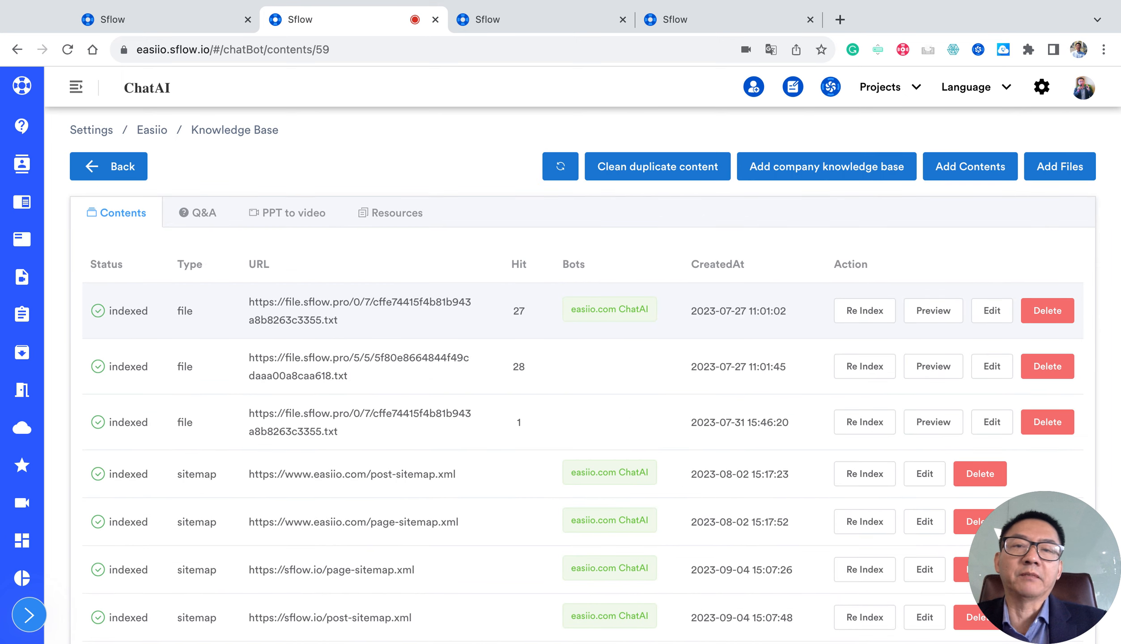
scroll(452, 496, down, 5)
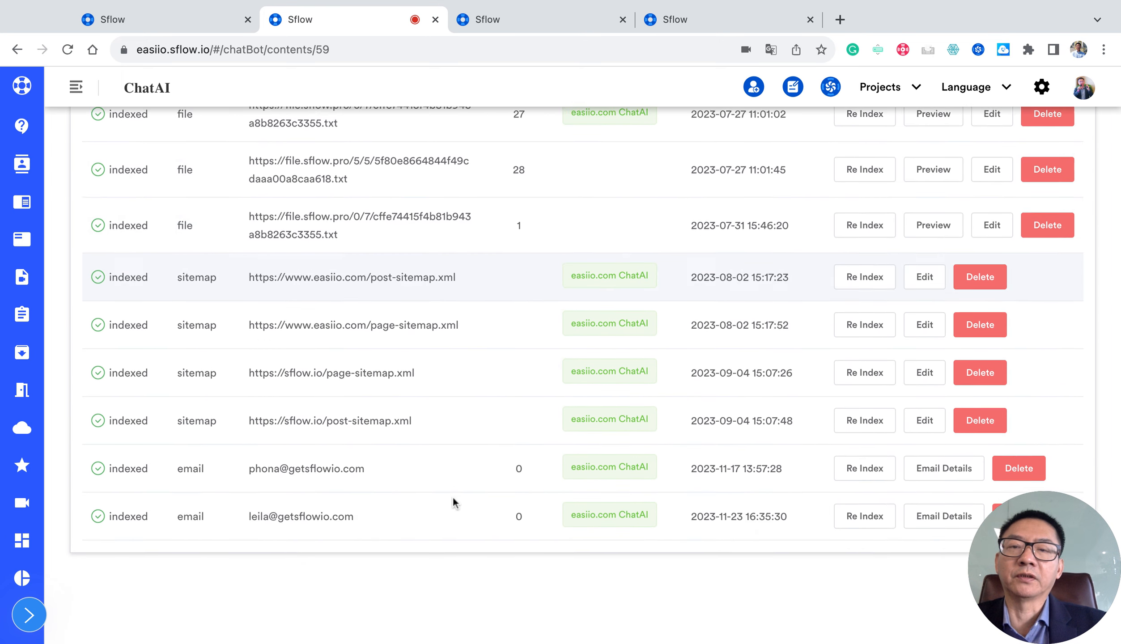
scroll(452, 496, up, 3)
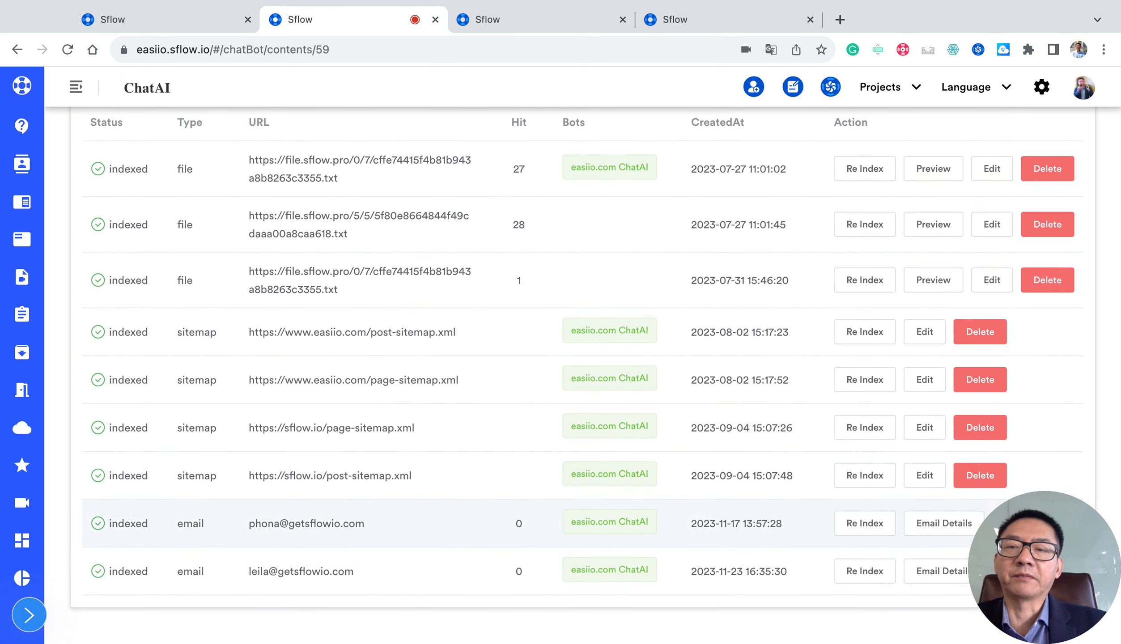
scroll(460, 389, up, 1)
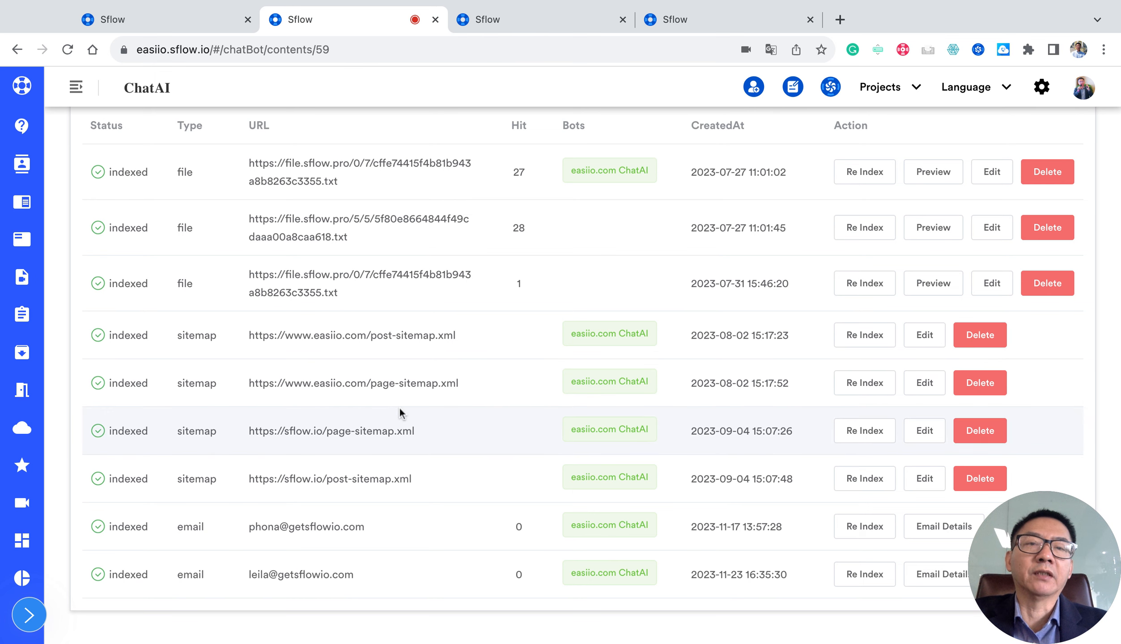
scroll(399, 406, up, 3)
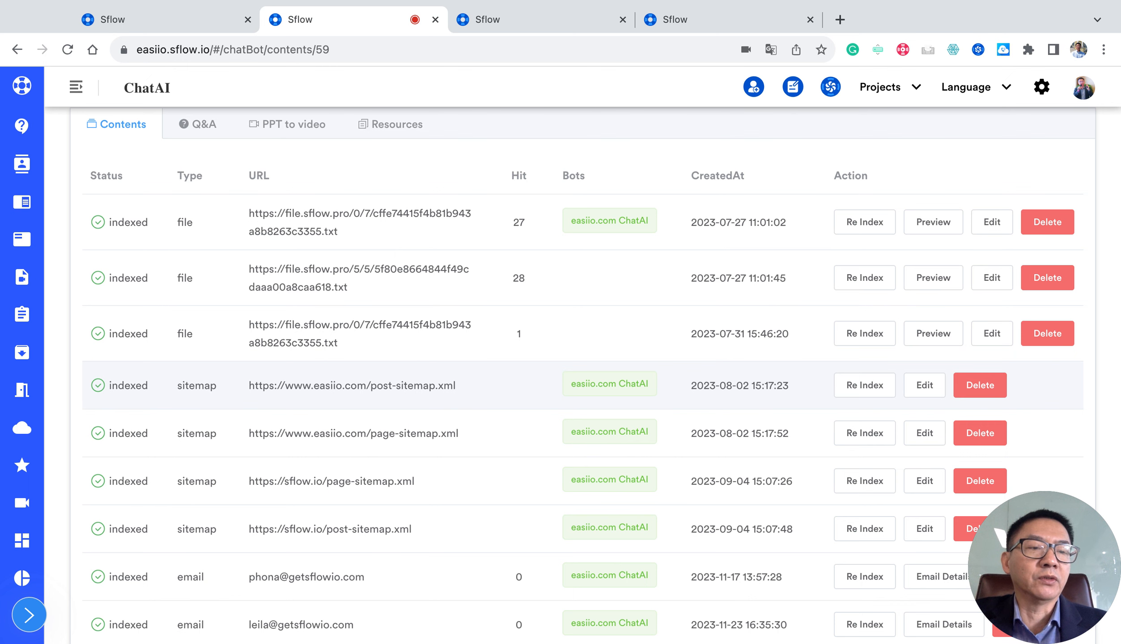
scroll(234, 282, up, 3)
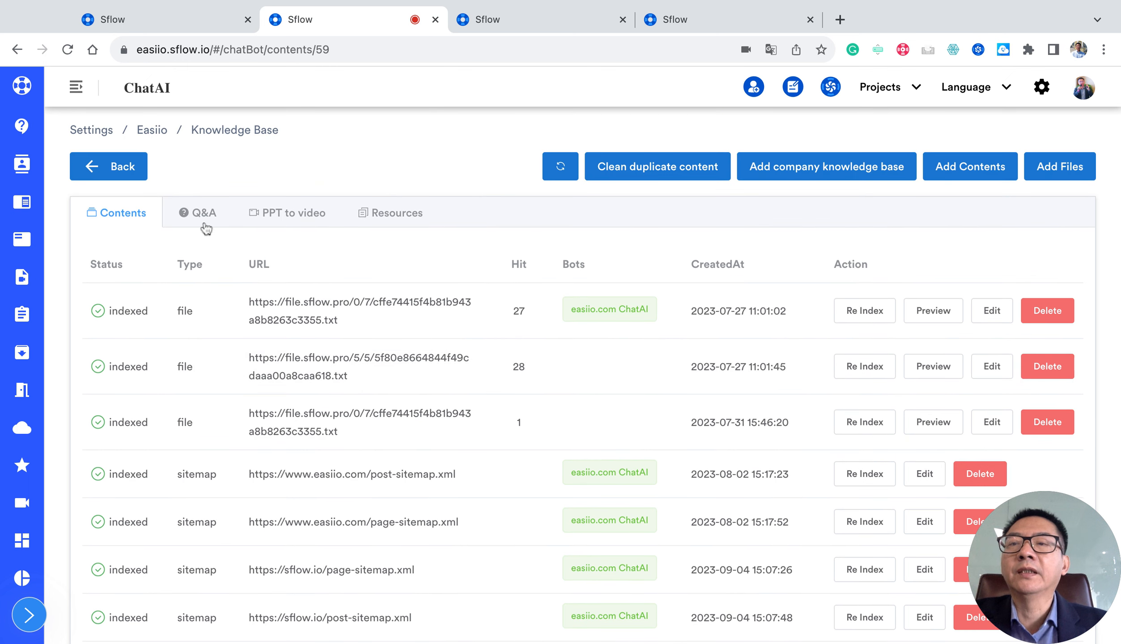
click(207, 219)
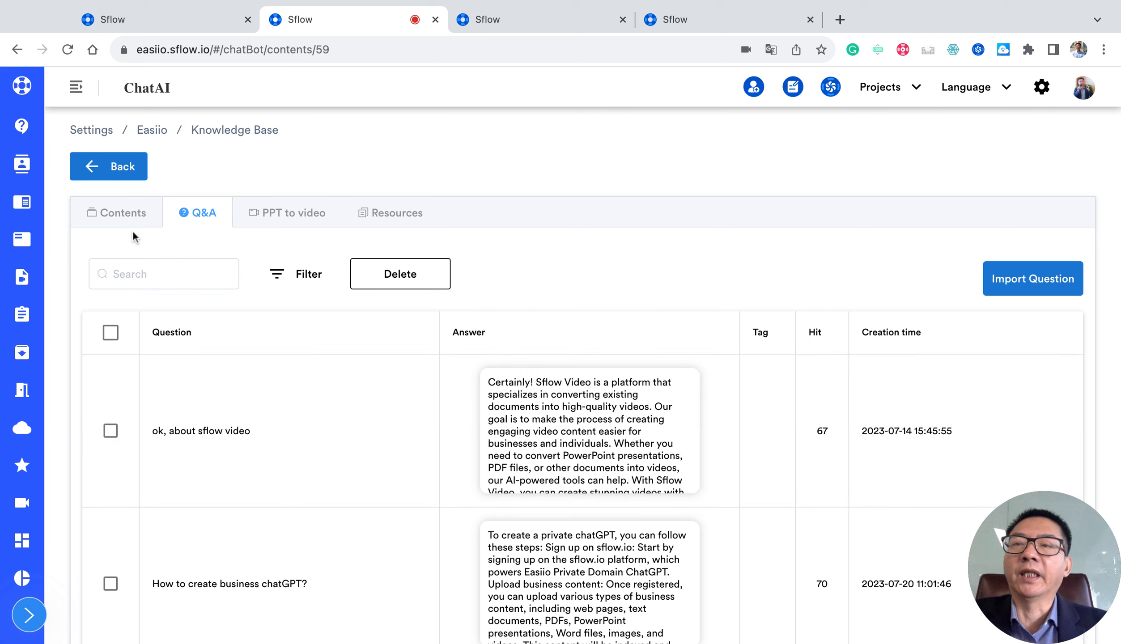
click(139, 220)
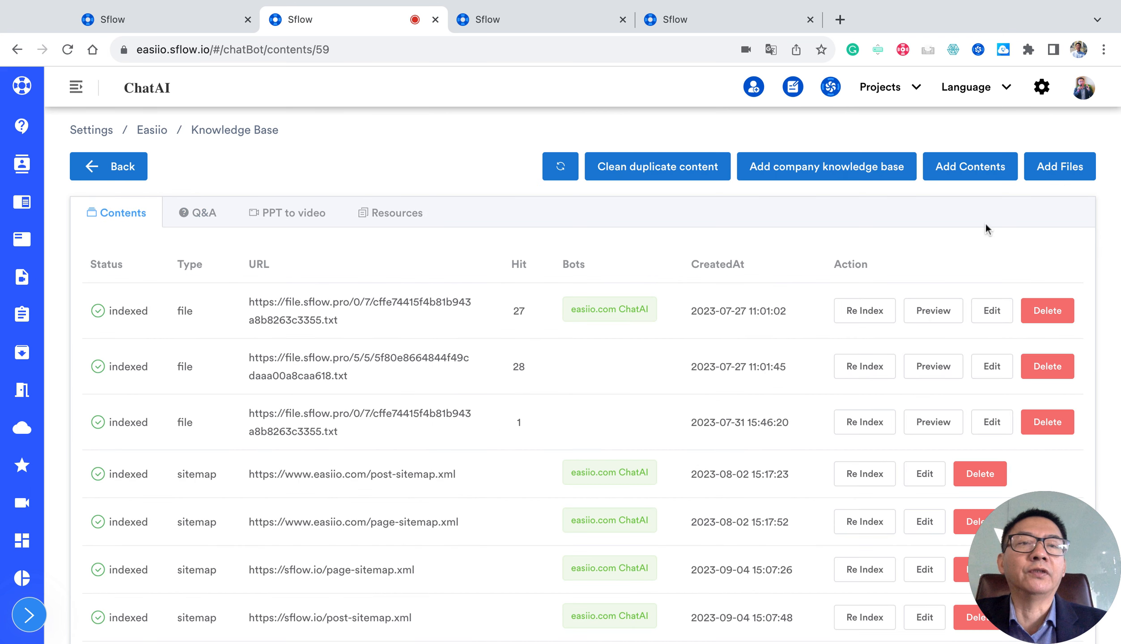
Check which content types can be chosen when adding contents to the knowledge base, and cancel without creating anything
click(978, 175)
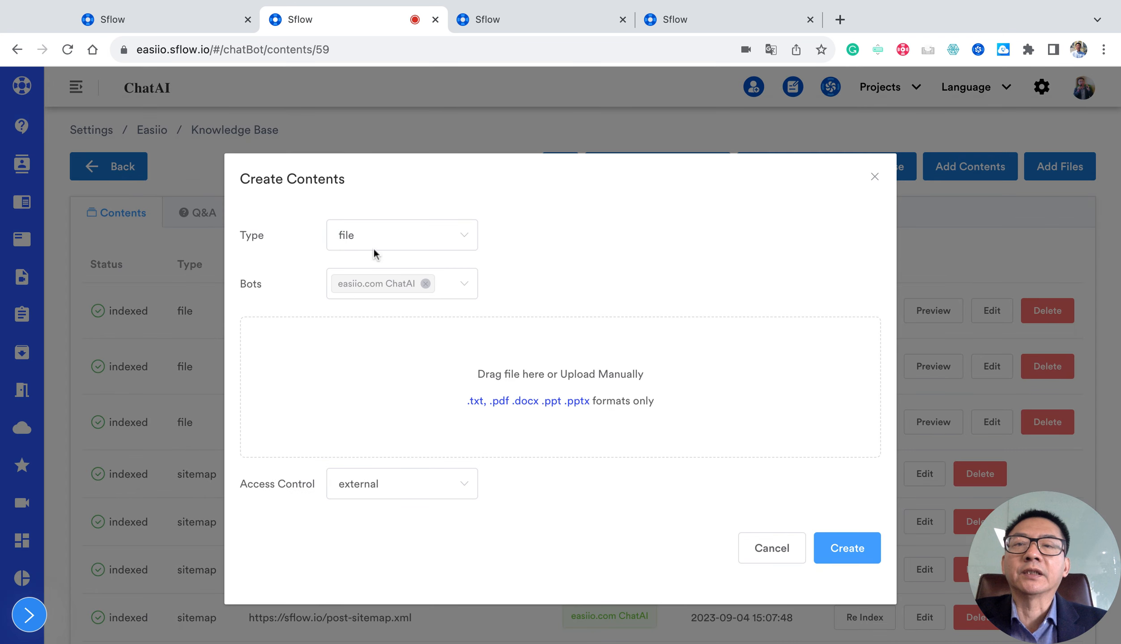
click(464, 239)
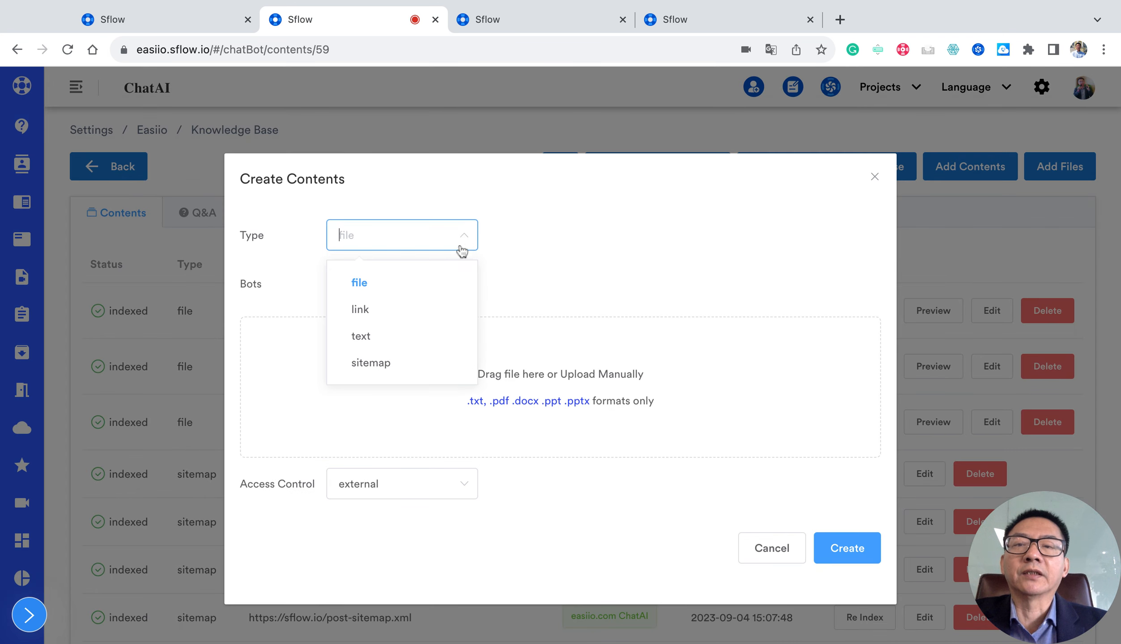
click(622, 275)
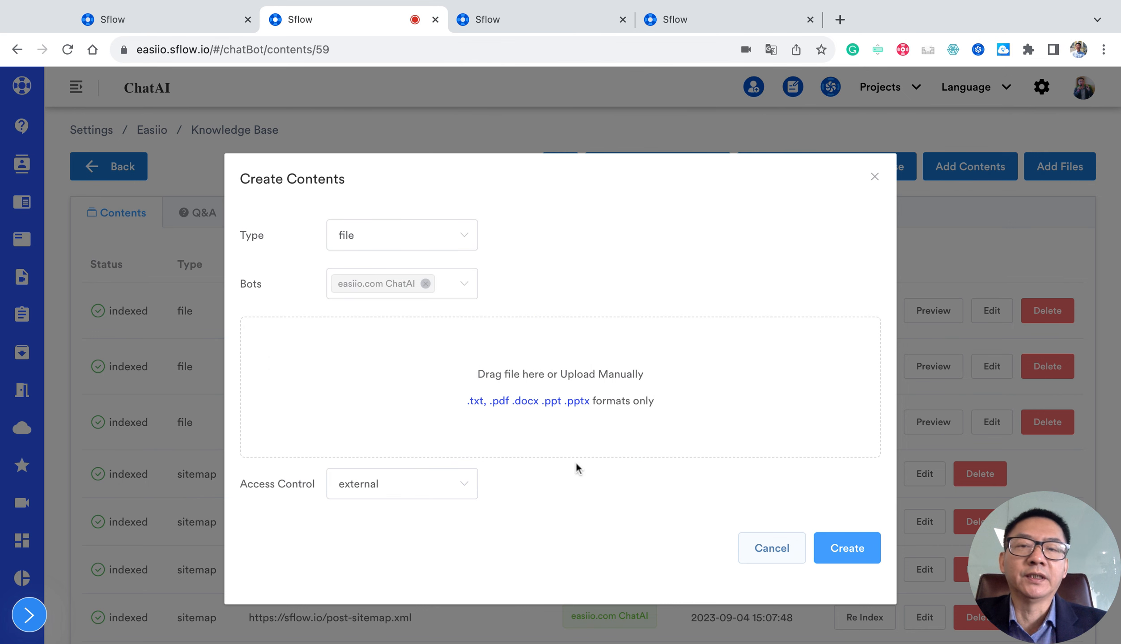
click(771, 549)
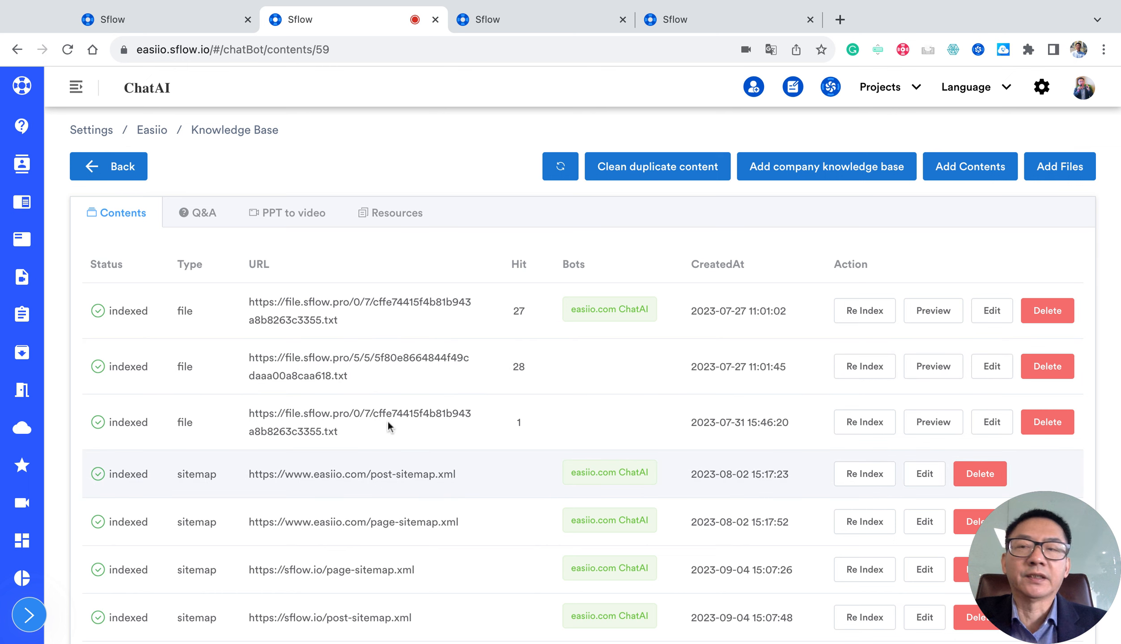
Return to the chatbot list and open the team bots of the Easiio AI document review team under easiio.com ChatAI
click(90, 169)
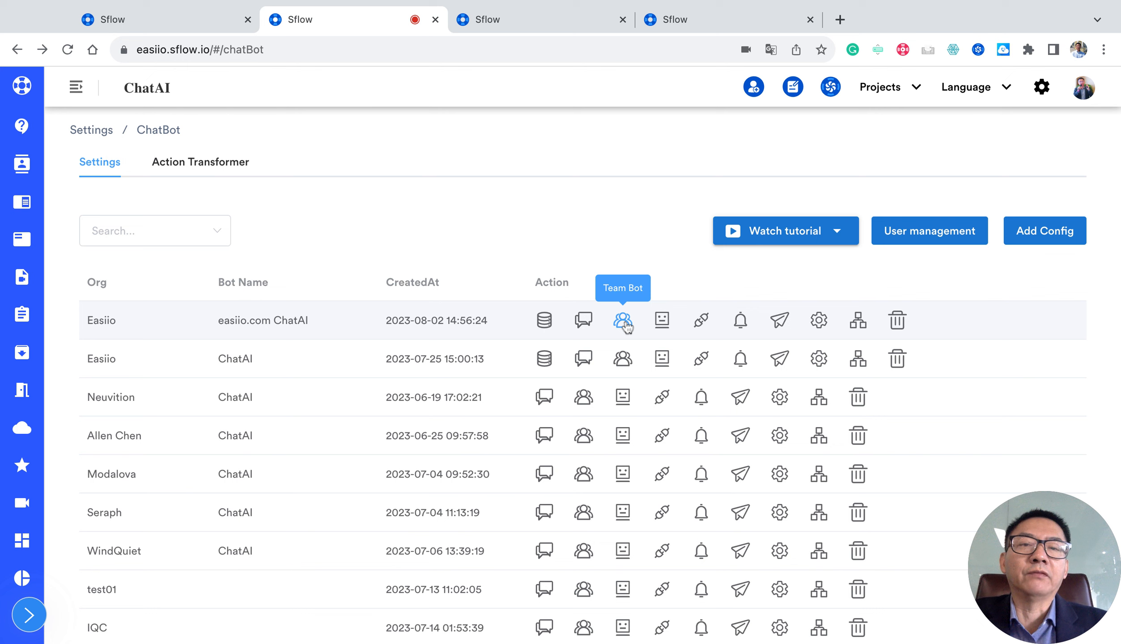
click(623, 320)
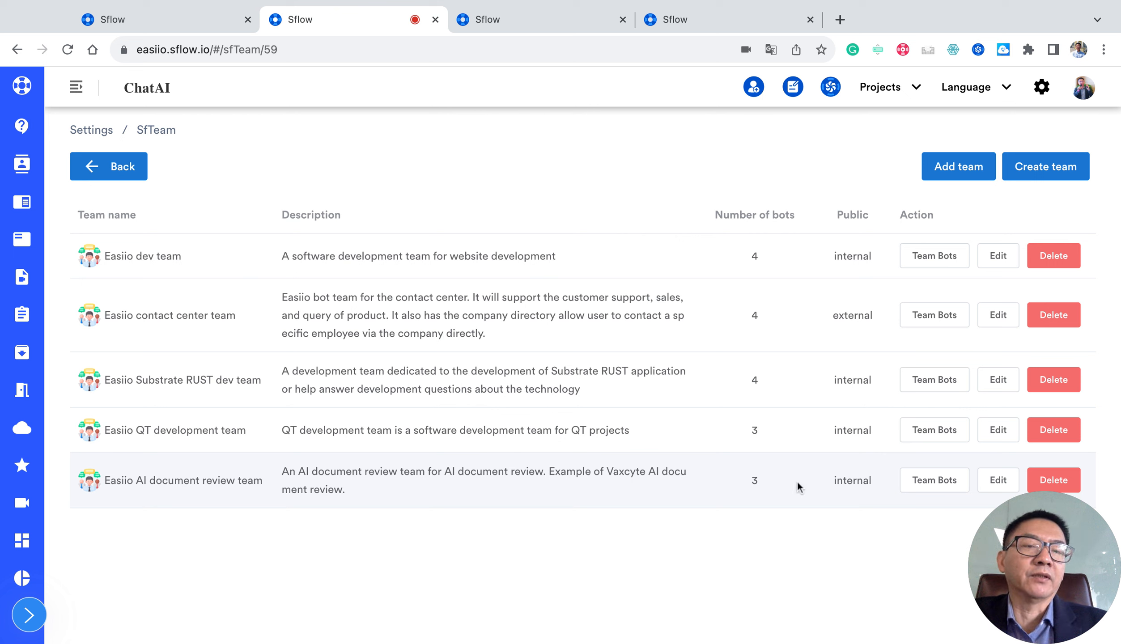
click(930, 480)
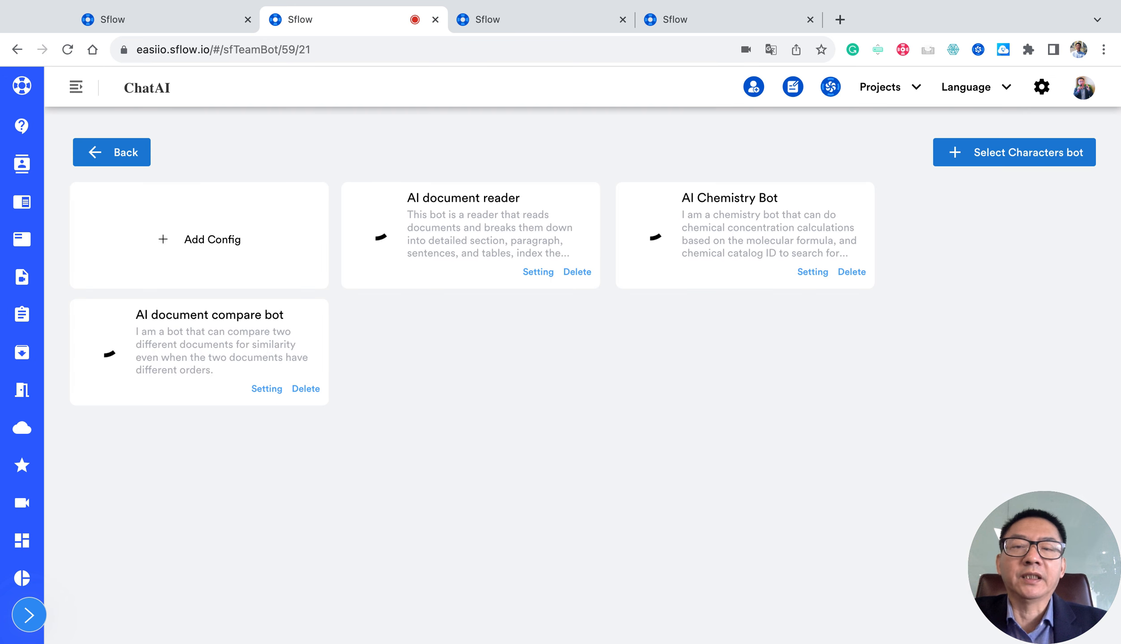
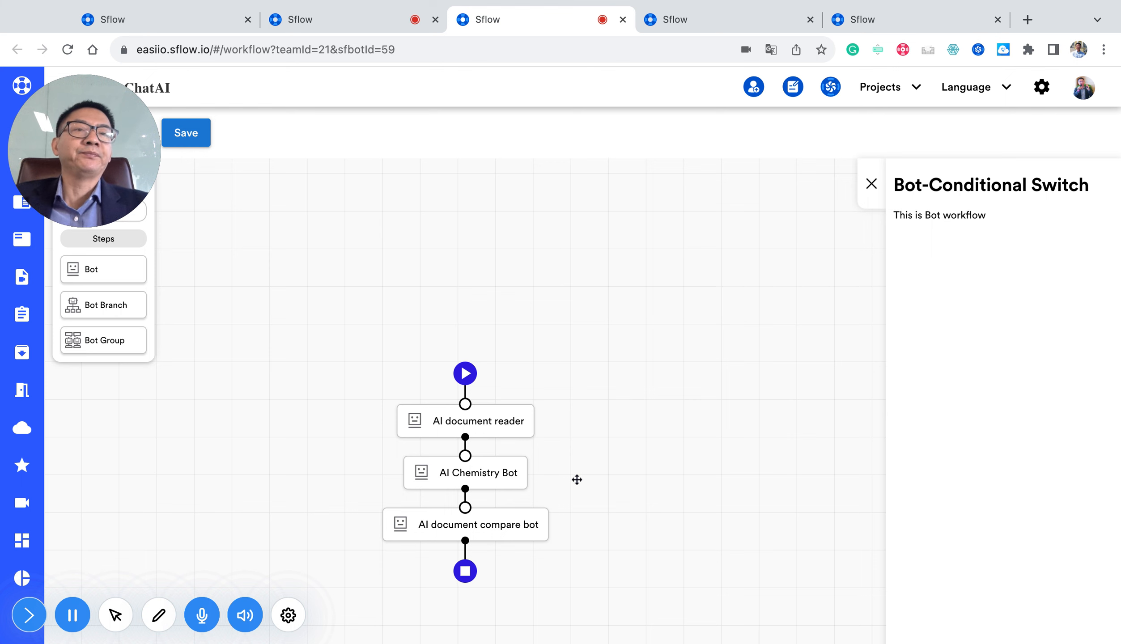
Inspect the AI document reader and AI Chemistry Bot workflow steps, including the chemistry bot's description, prompt and greeting
click(492, 427)
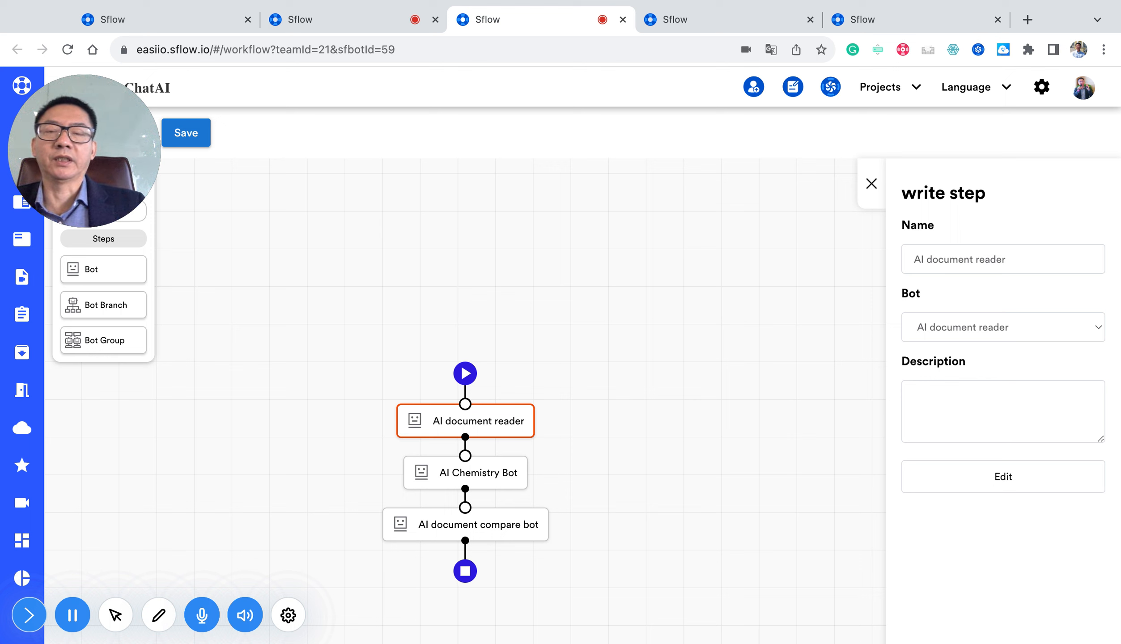
click(509, 484)
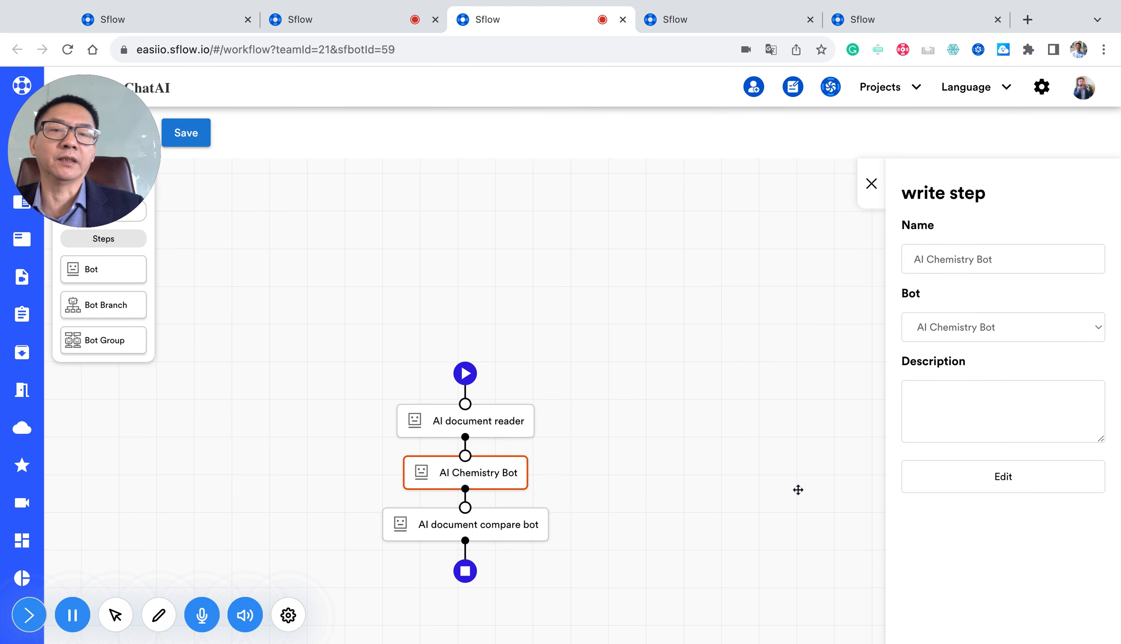
click(1031, 481)
scroll(580, 425, down, 5)
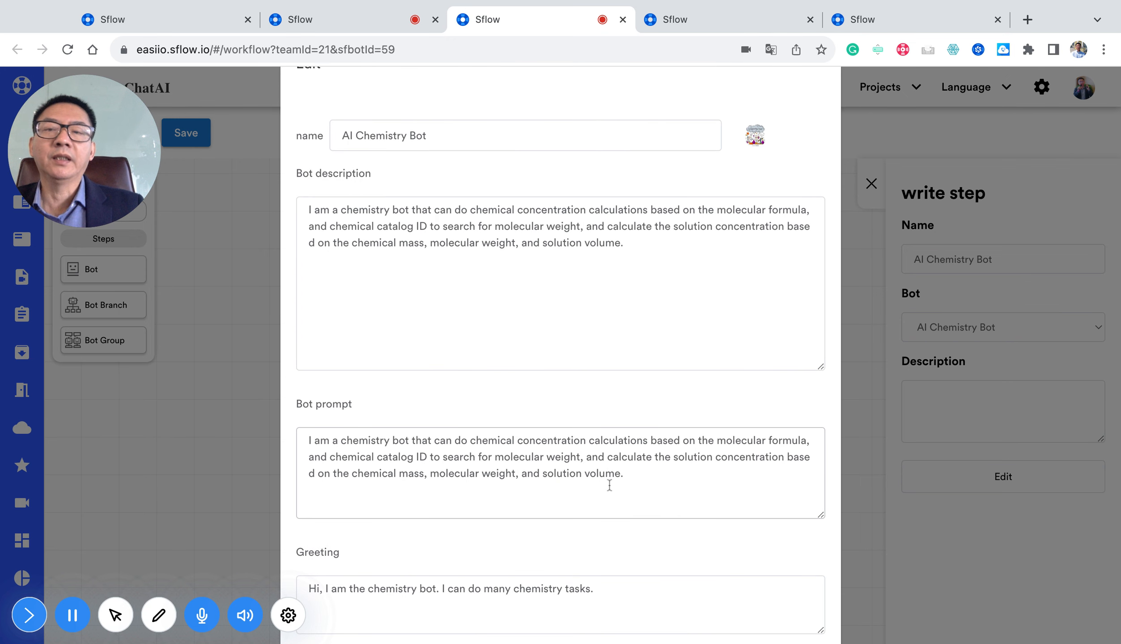
scroll(646, 483, down, 3)
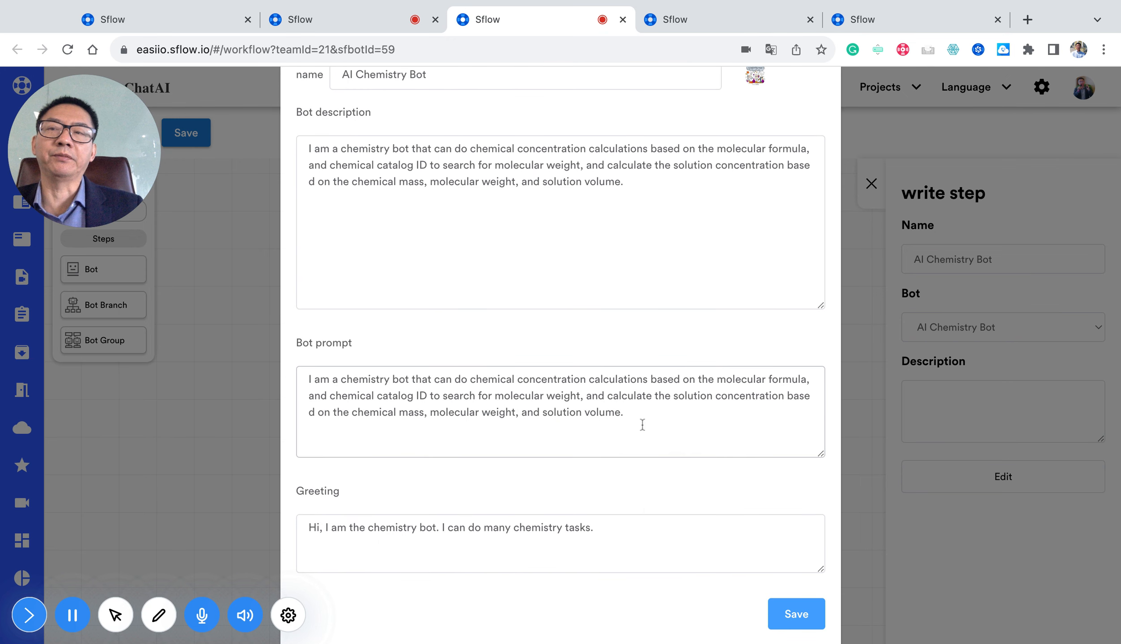
scroll(643, 425, up, 2)
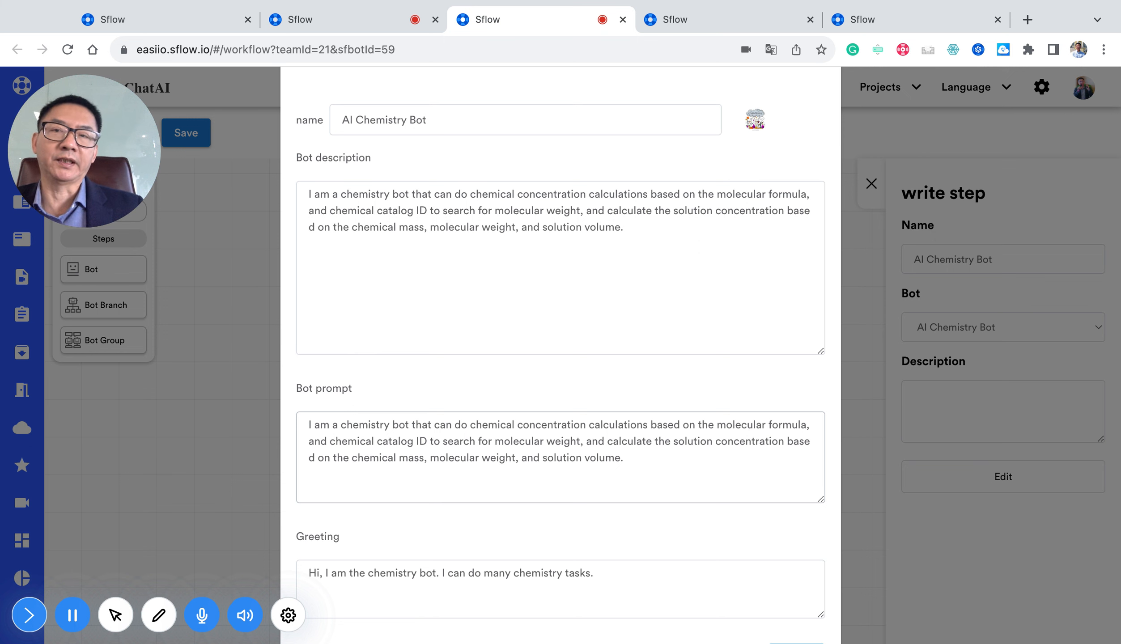
scroll(559, 358, up, 2)
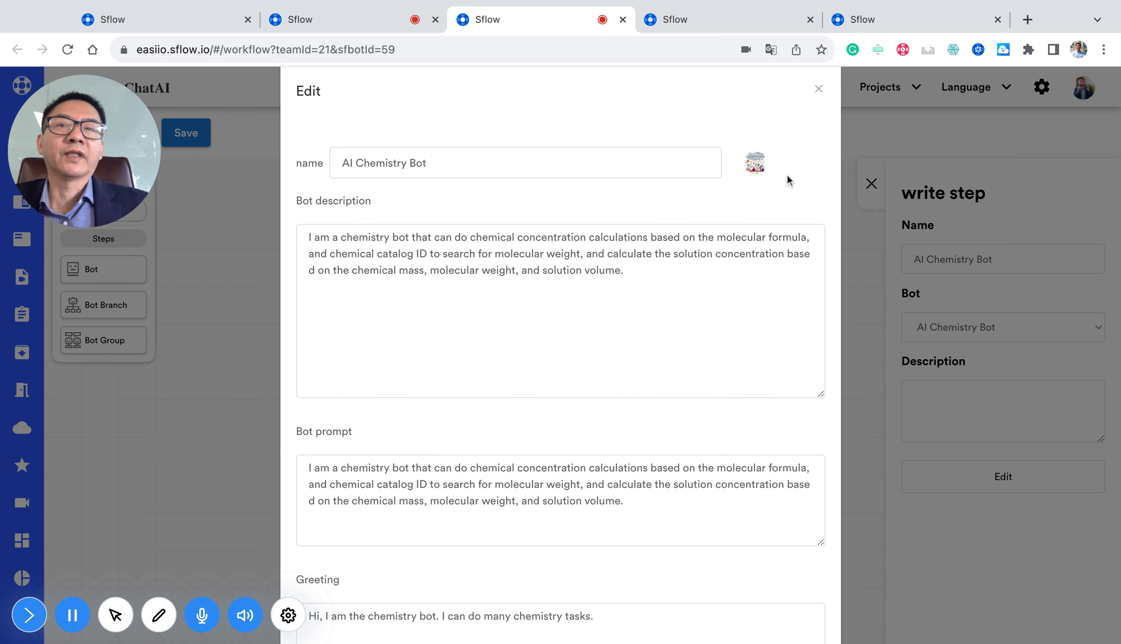
scroll(787, 174, up, 1)
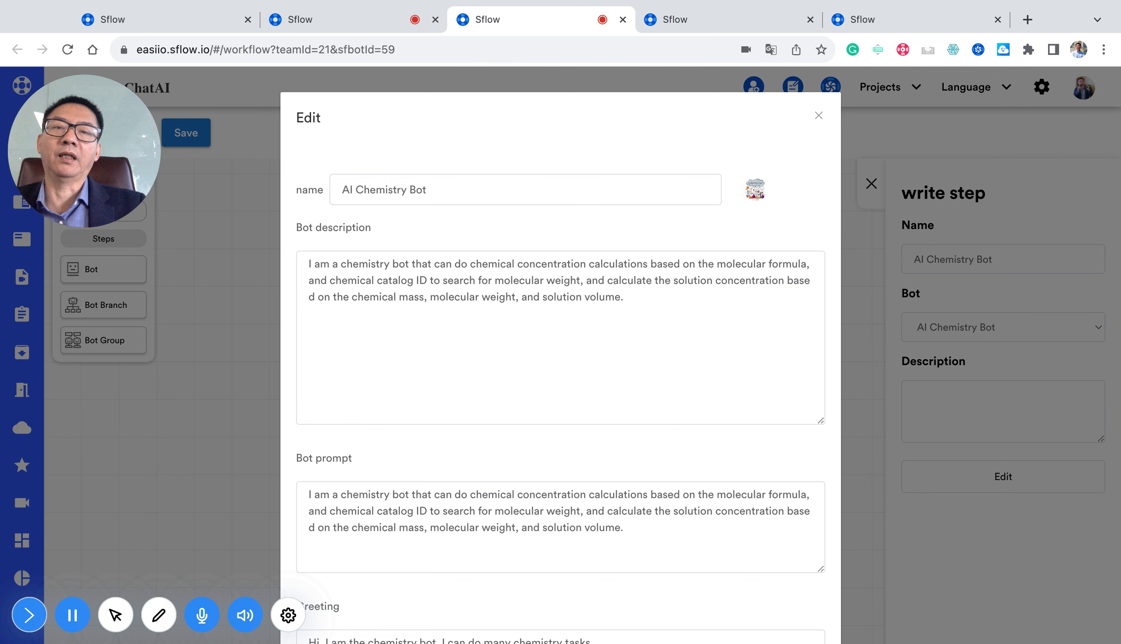
click(819, 116)
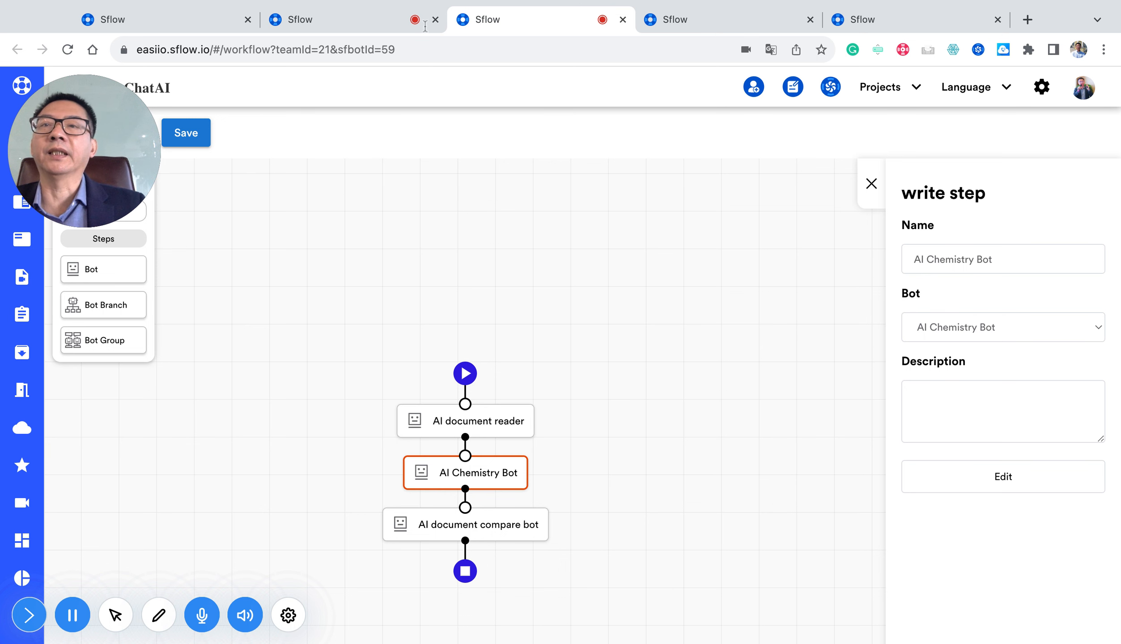
Cancel editing the Easiio AI document review team and close the page with its bot workflow
click(366, 24)
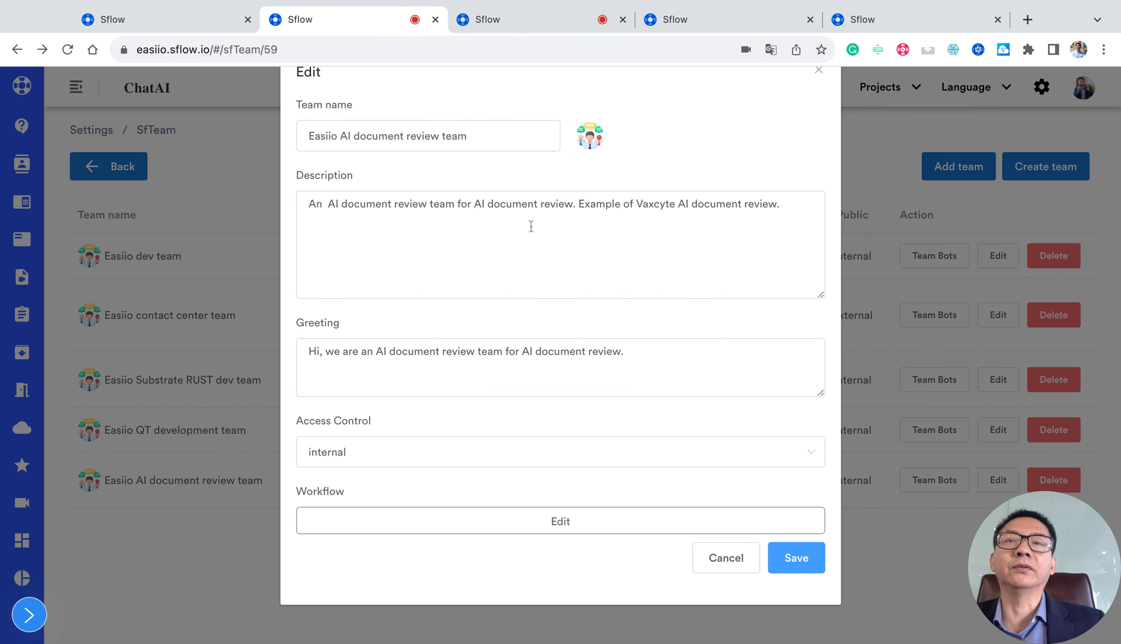
click(725, 557)
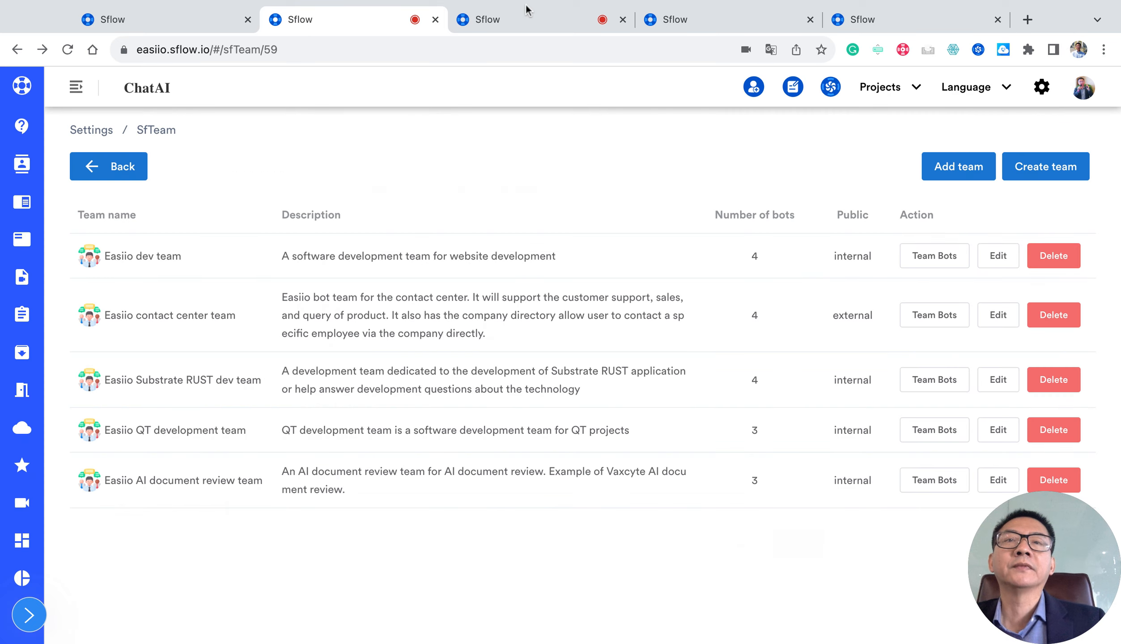
click(525, 18)
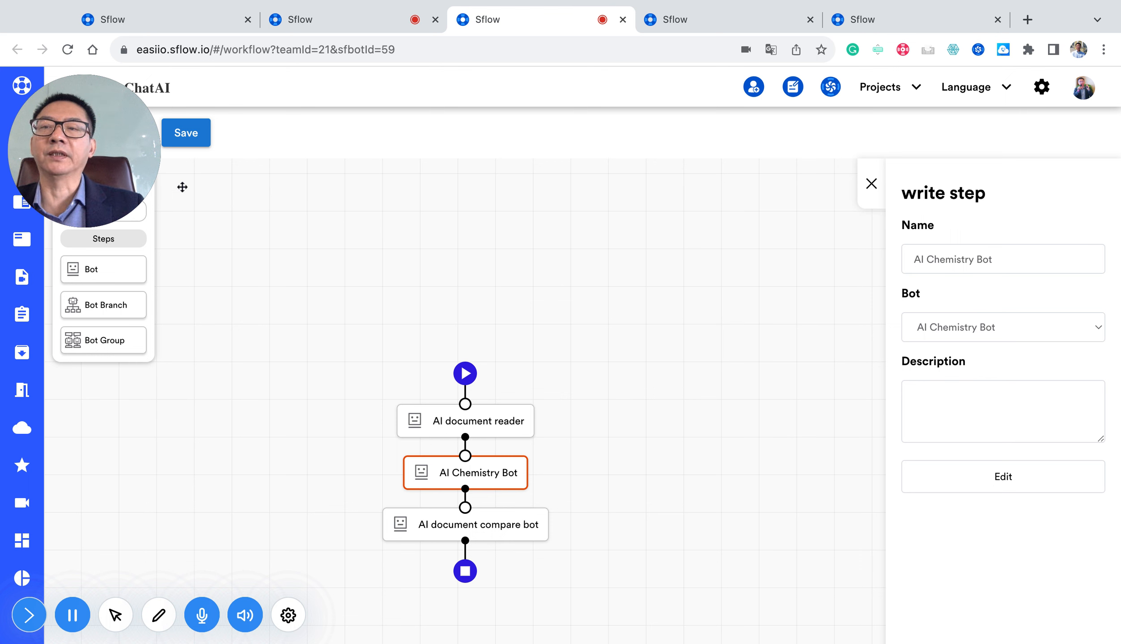
click(622, 20)
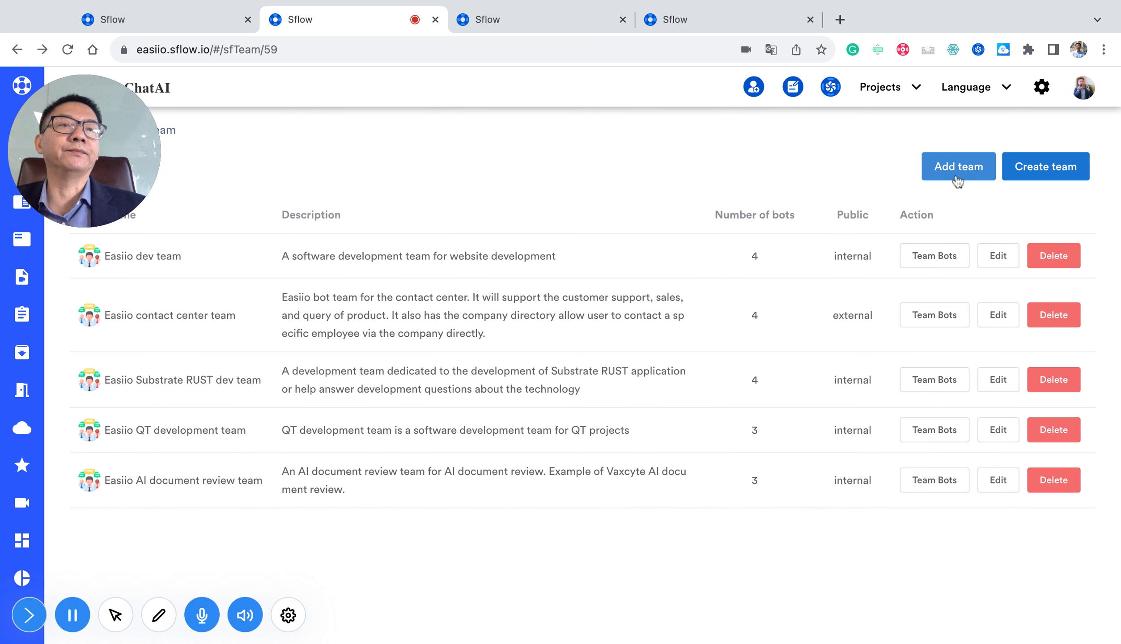
Open the AI chat with the Easiio AI document review team and ask "Can you help me review the document?"
click(831, 86)
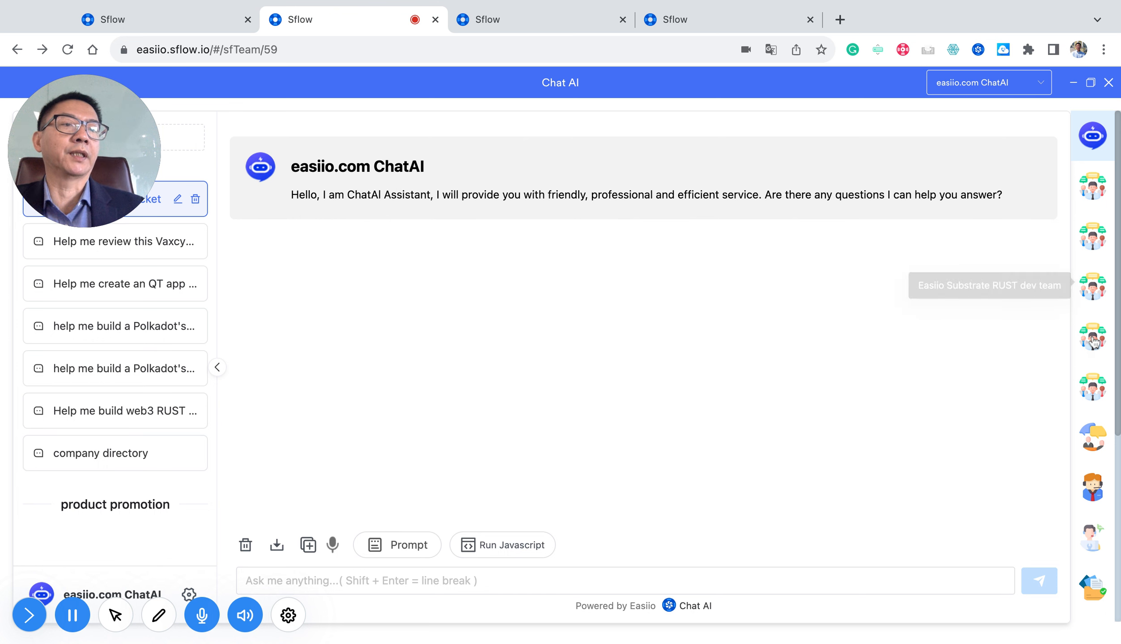
click(1092, 393)
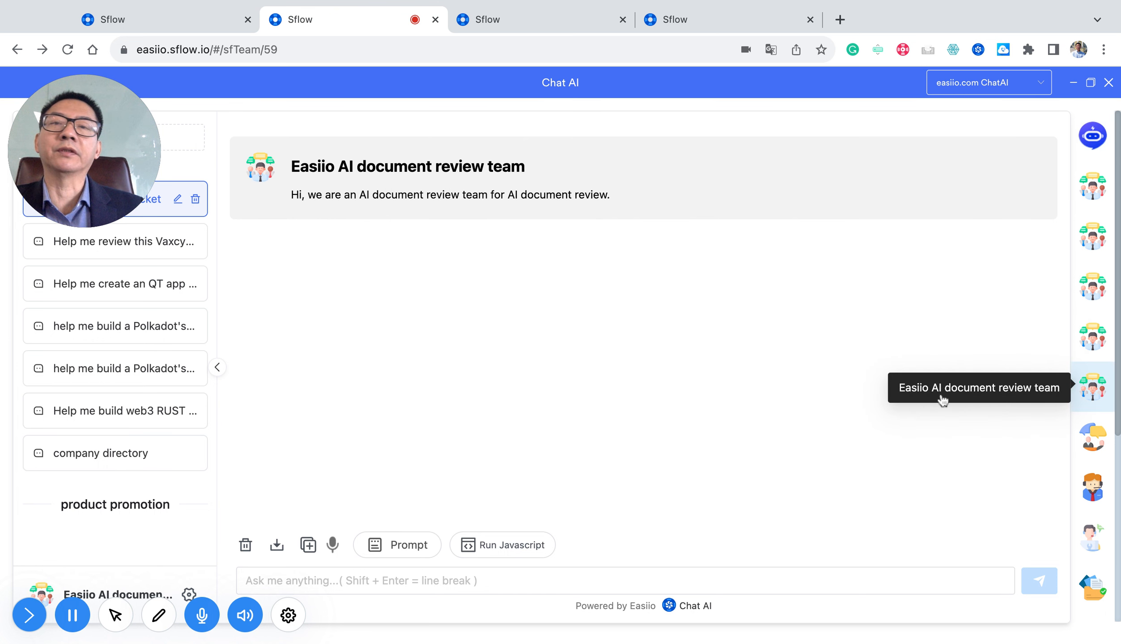
click(332, 580)
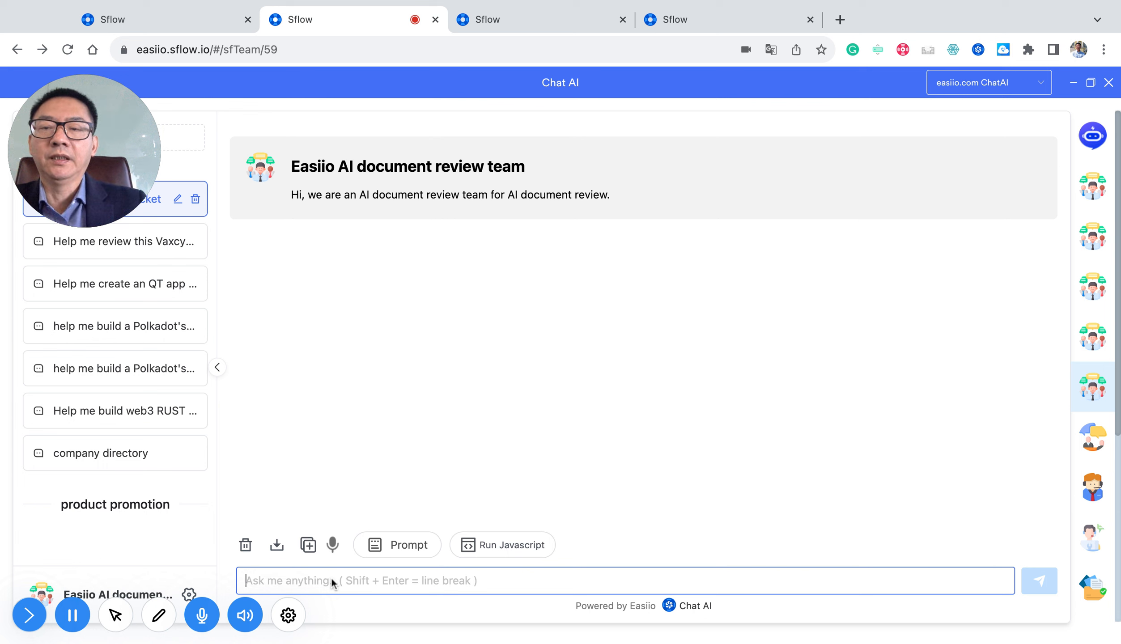
text(H)
key(BackSpace)
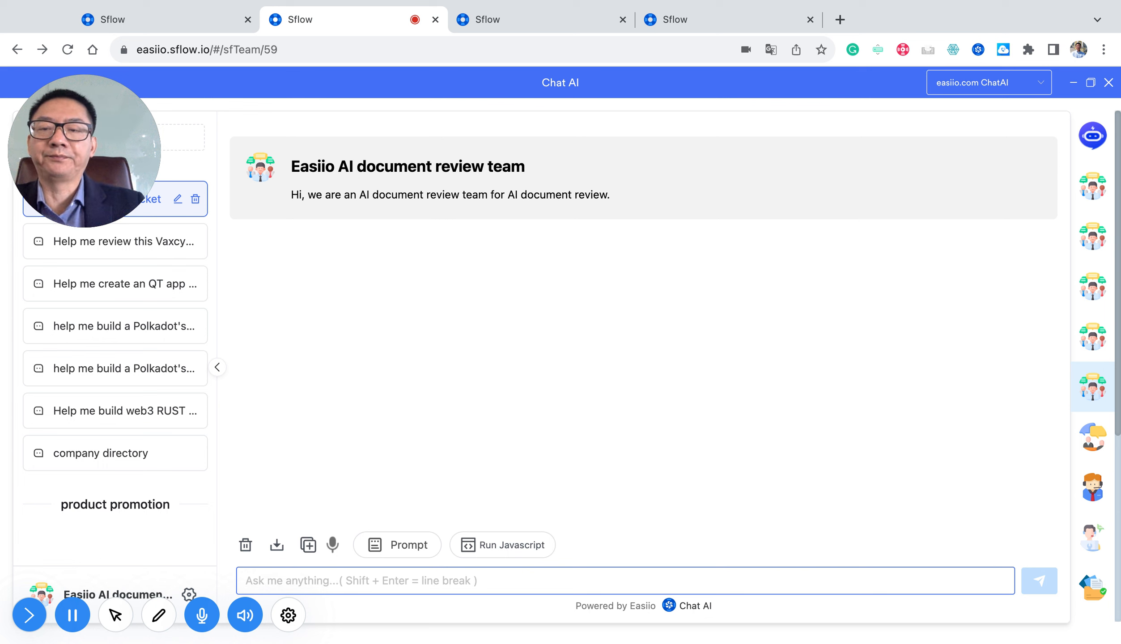
text(Can you he)
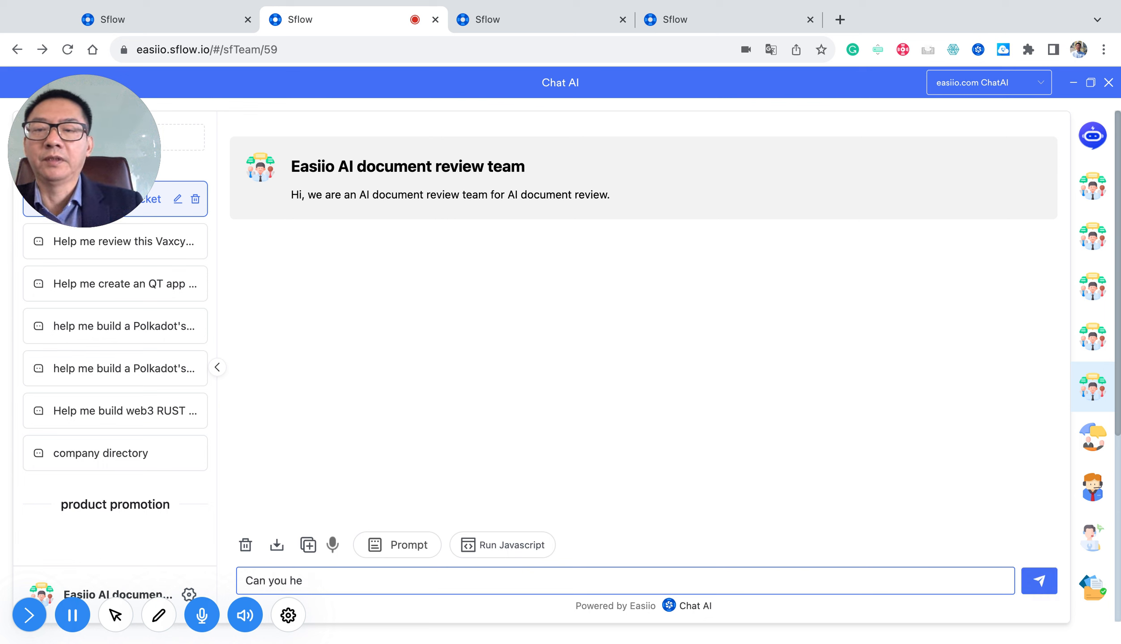
text(lp me review )
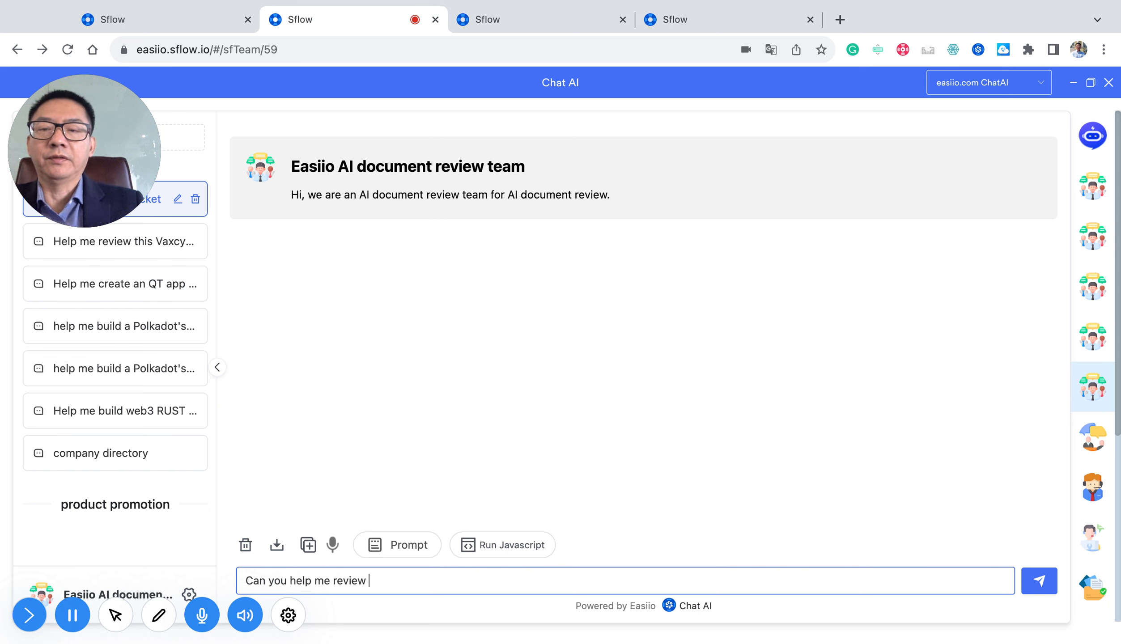
text(the d)
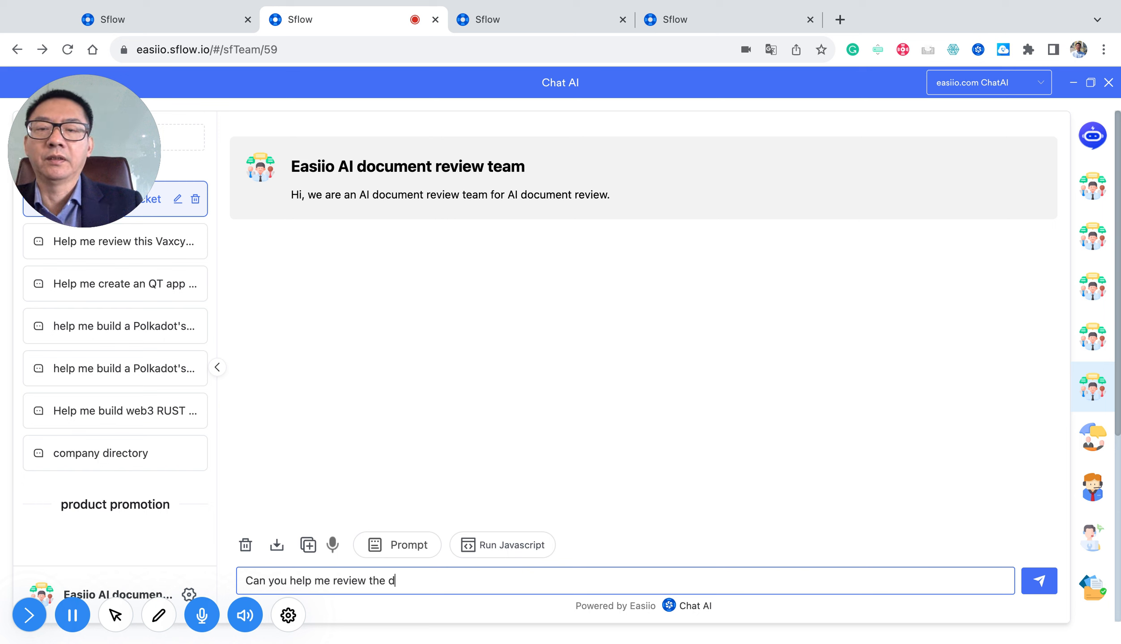
text(ocument)
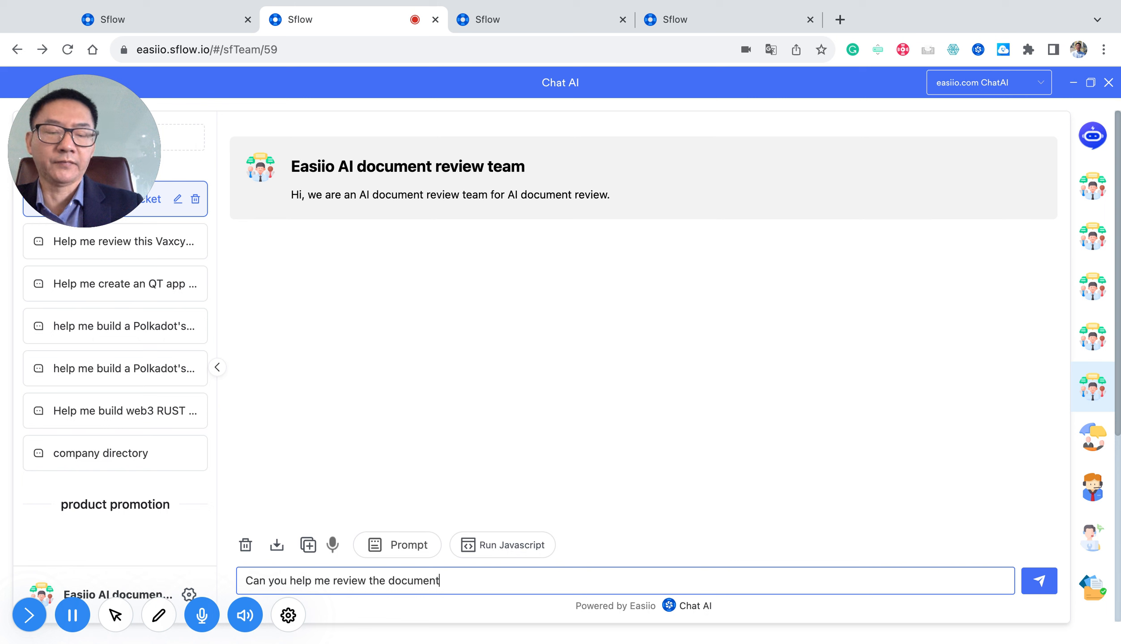
text(?)
key(Return)
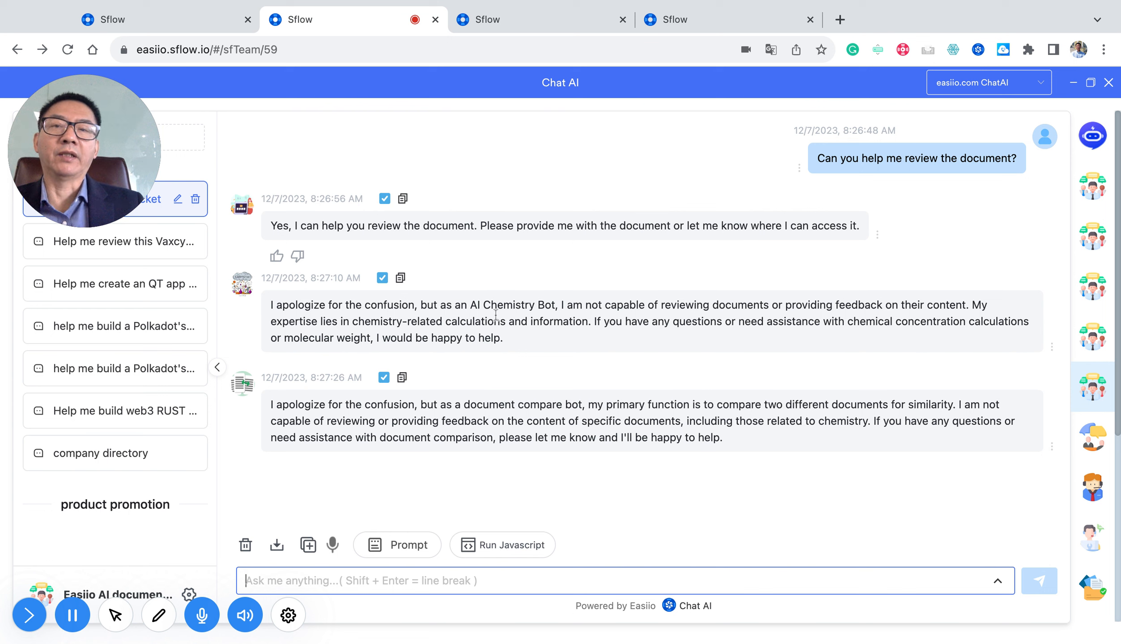
View the feedback form for the AI Chemistry Bot's reply and close it without sending anything
click(1053, 351)
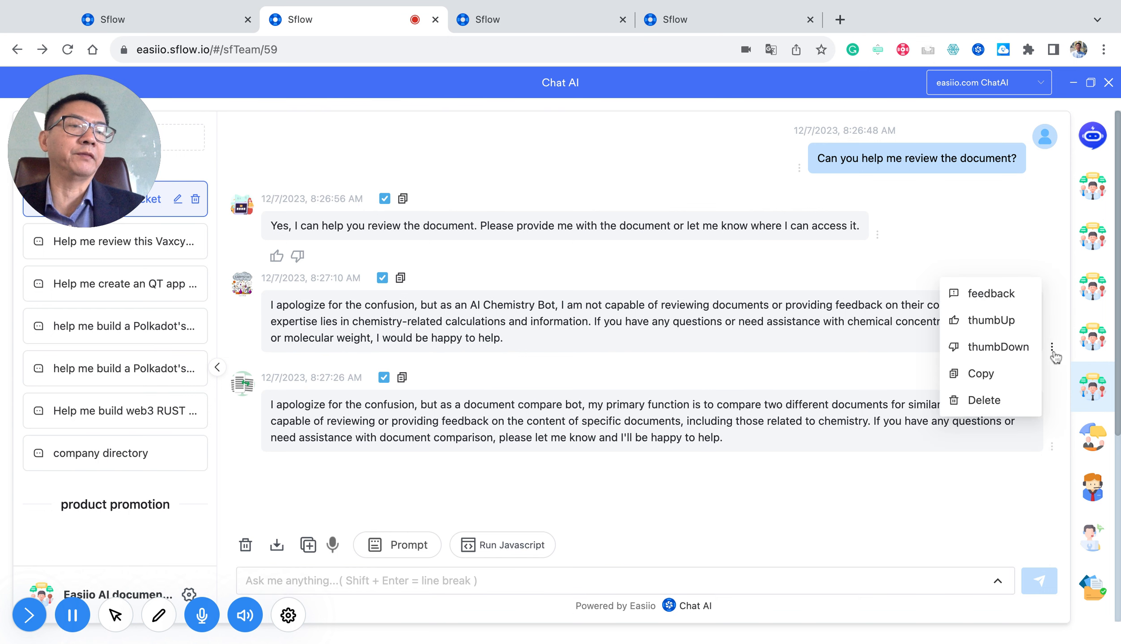
click(996, 295)
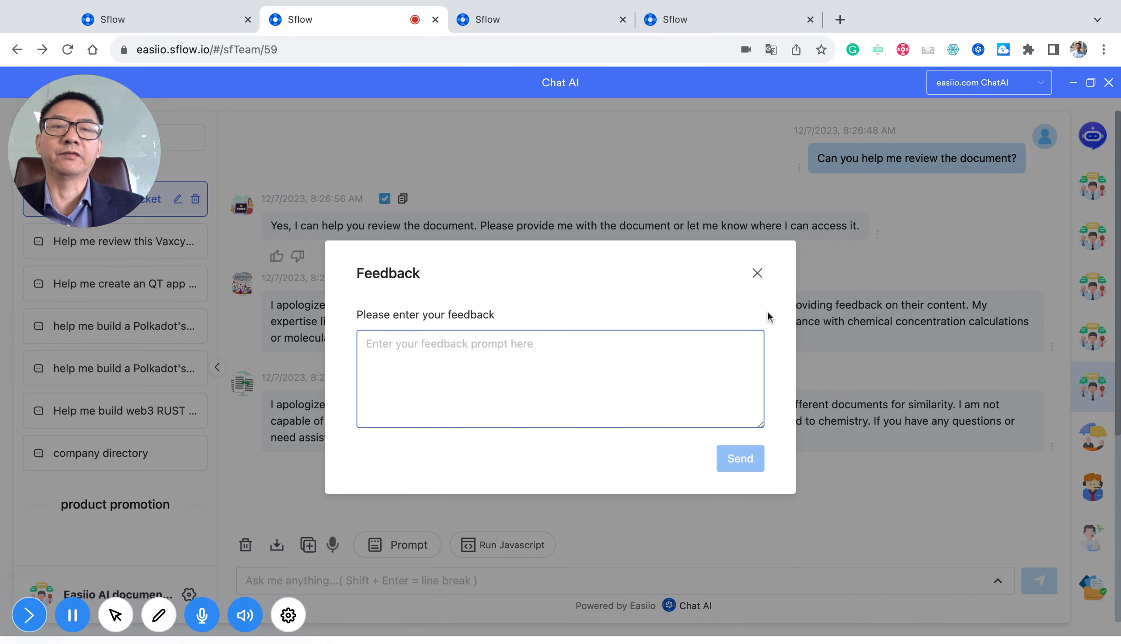
click(757, 274)
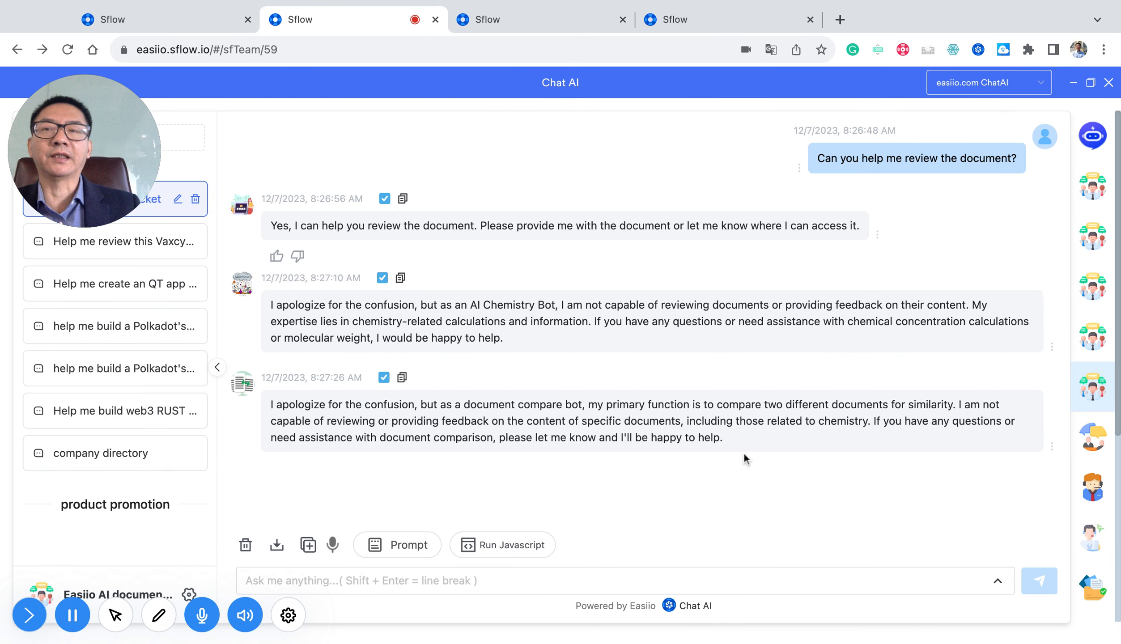
Open the earlier QT app conversation and read its initial RTSP camera request and the task breakdown for designer and developer
click(144, 298)
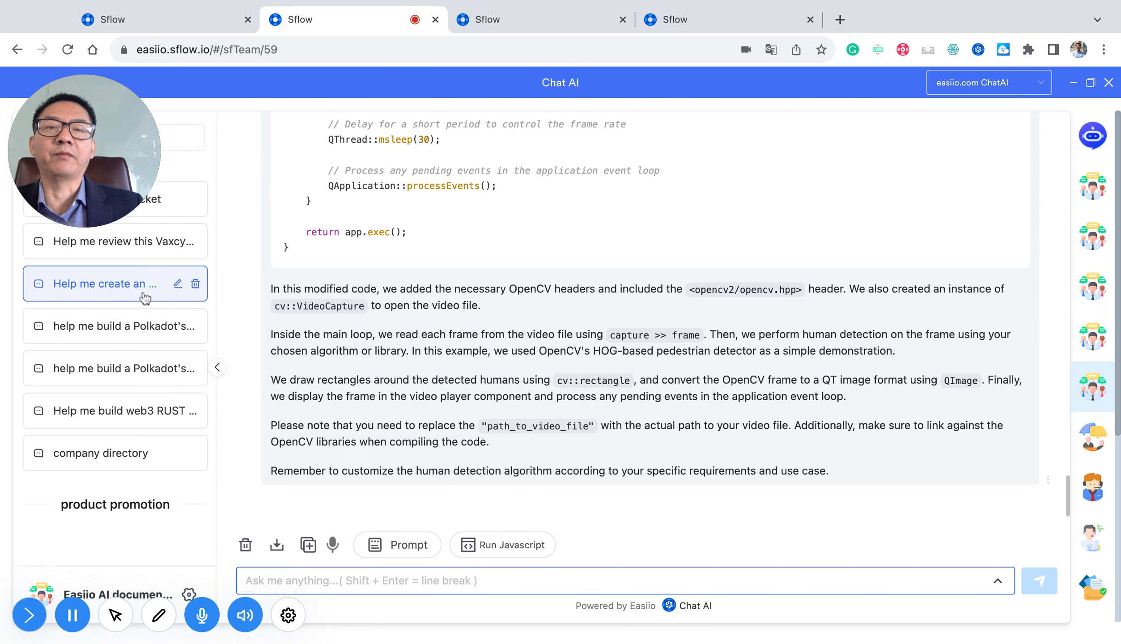
scroll(492, 325, up, 10)
scroll(495, 327, up, 10)
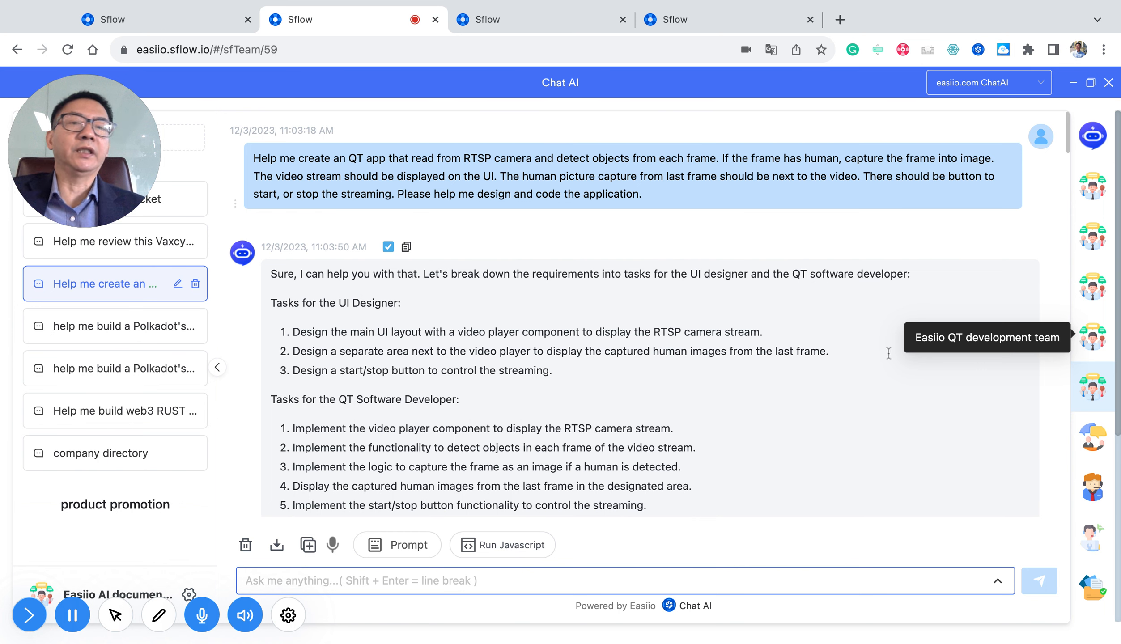
scroll(329, 265, down, 1)
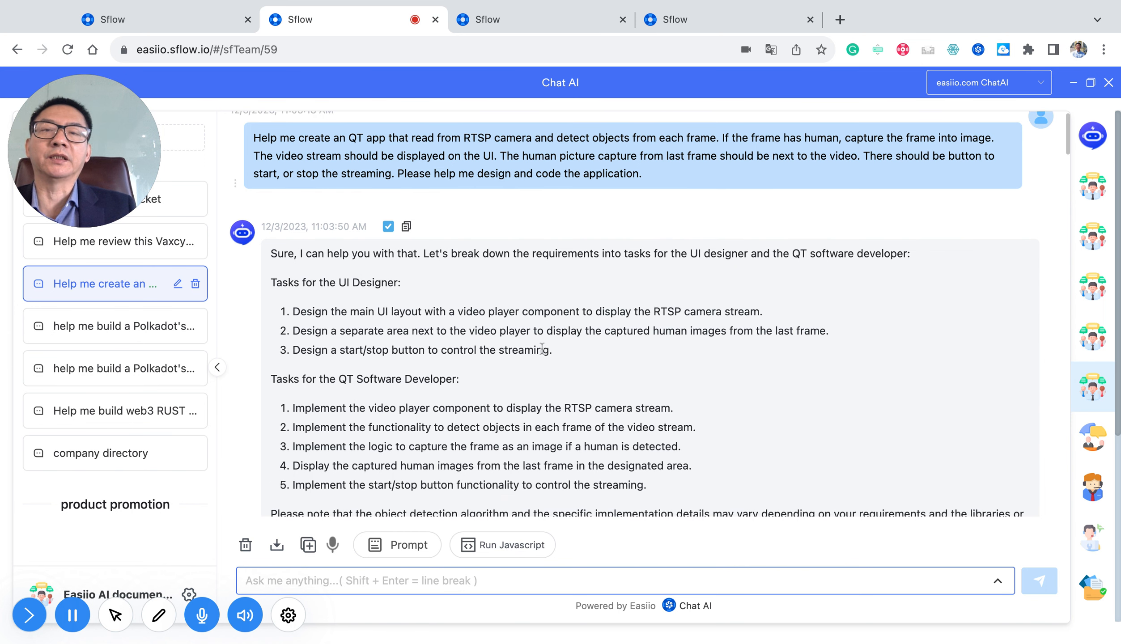
scroll(340, 266, down, 1)
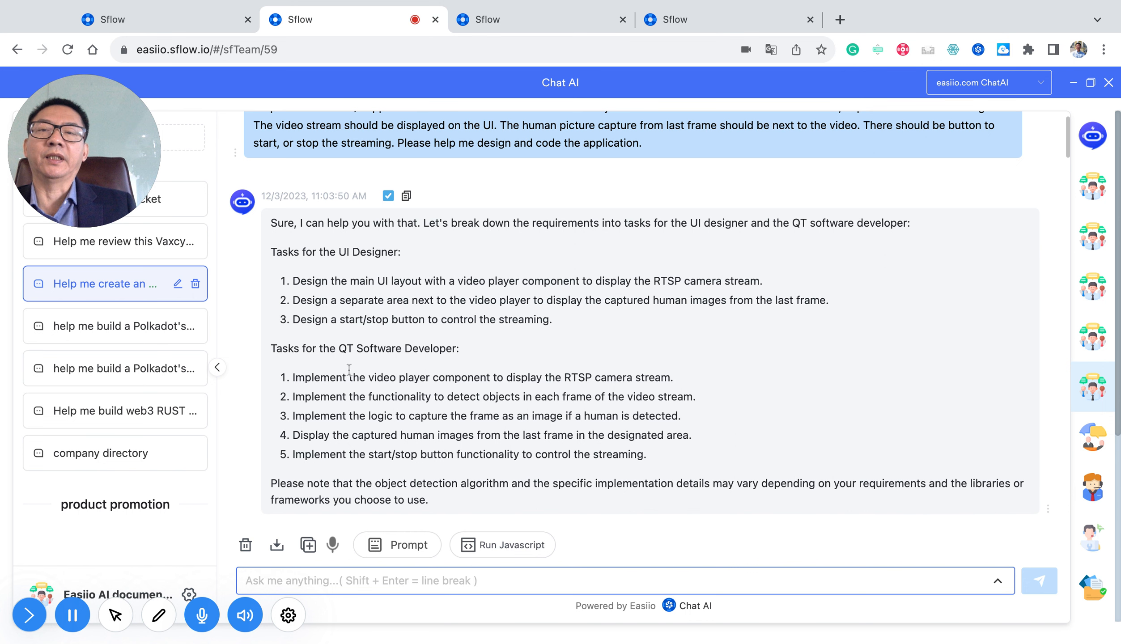
scroll(470, 391, down, 2)
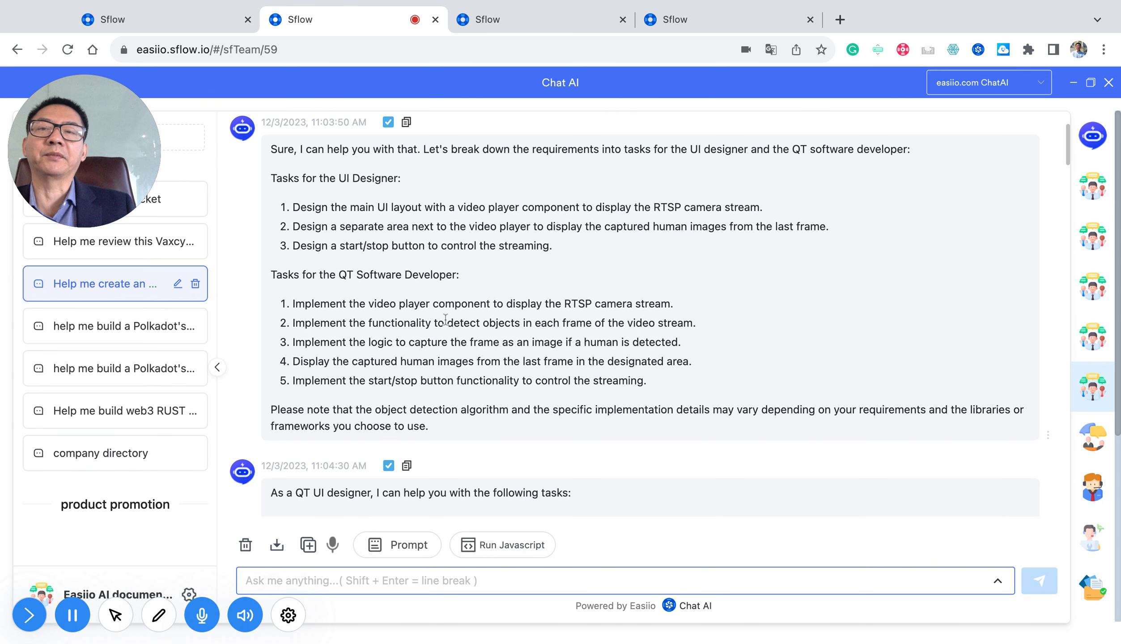
Read the QT UI designer's reply and the software developer's implementation reply in the QT app conversation
scroll(442, 392, down, 4)
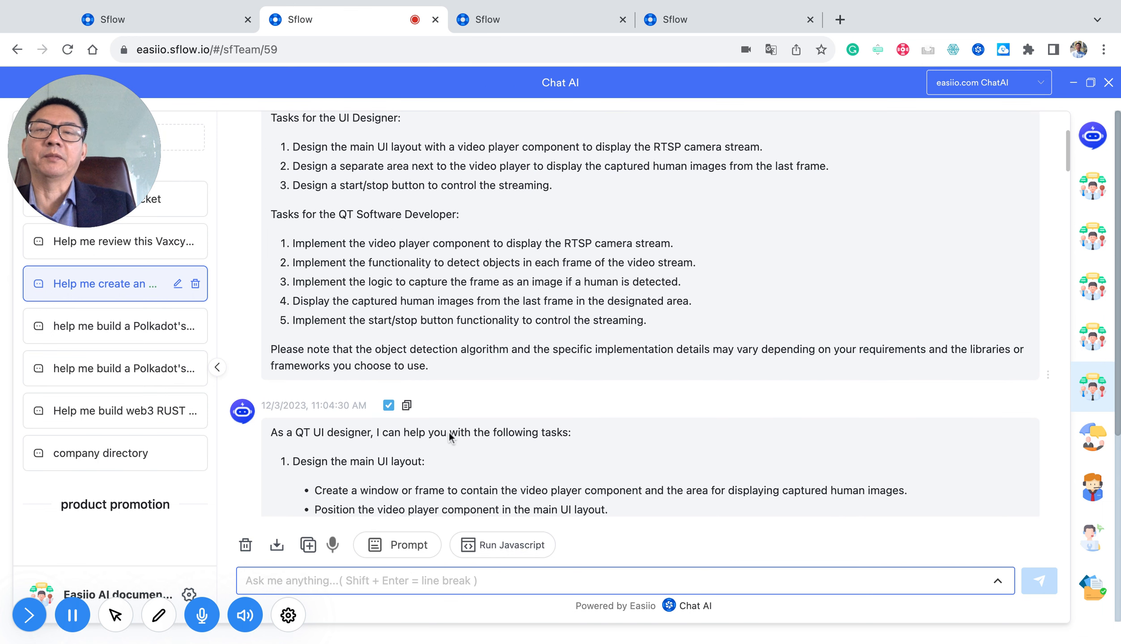
scroll(477, 408, down, 2)
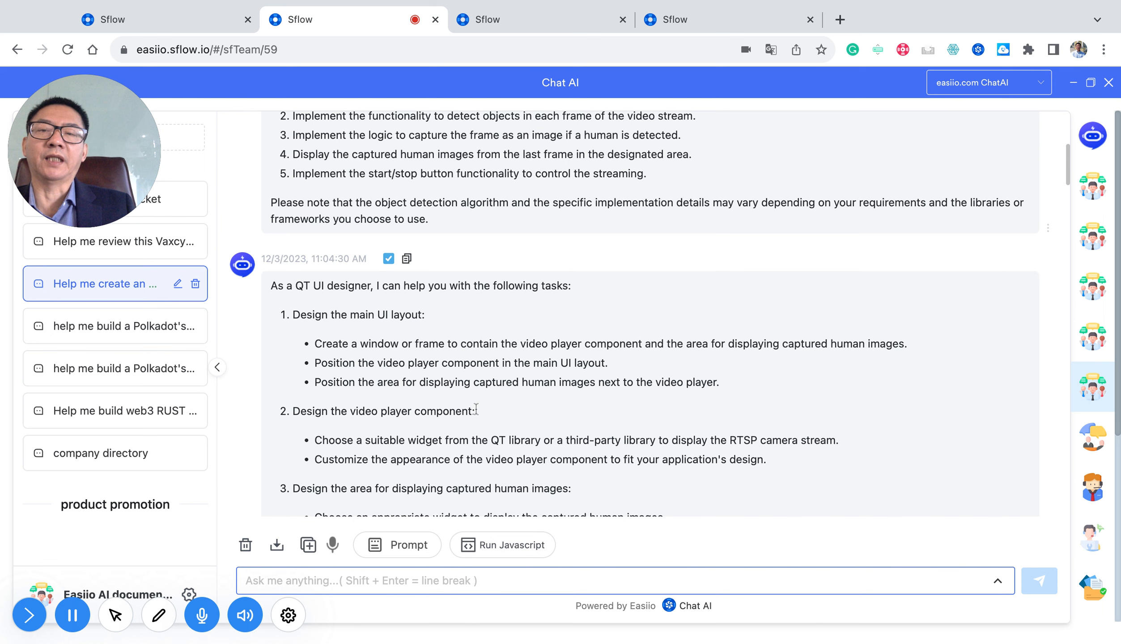
scroll(398, 441, down, 1)
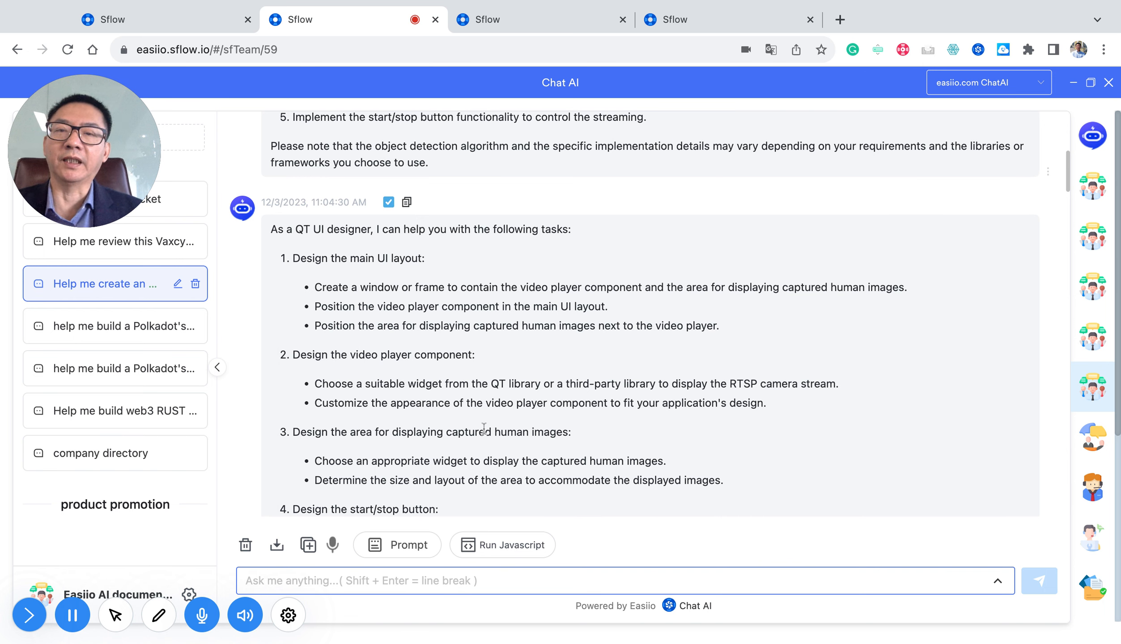
scroll(486, 462, down, 1)
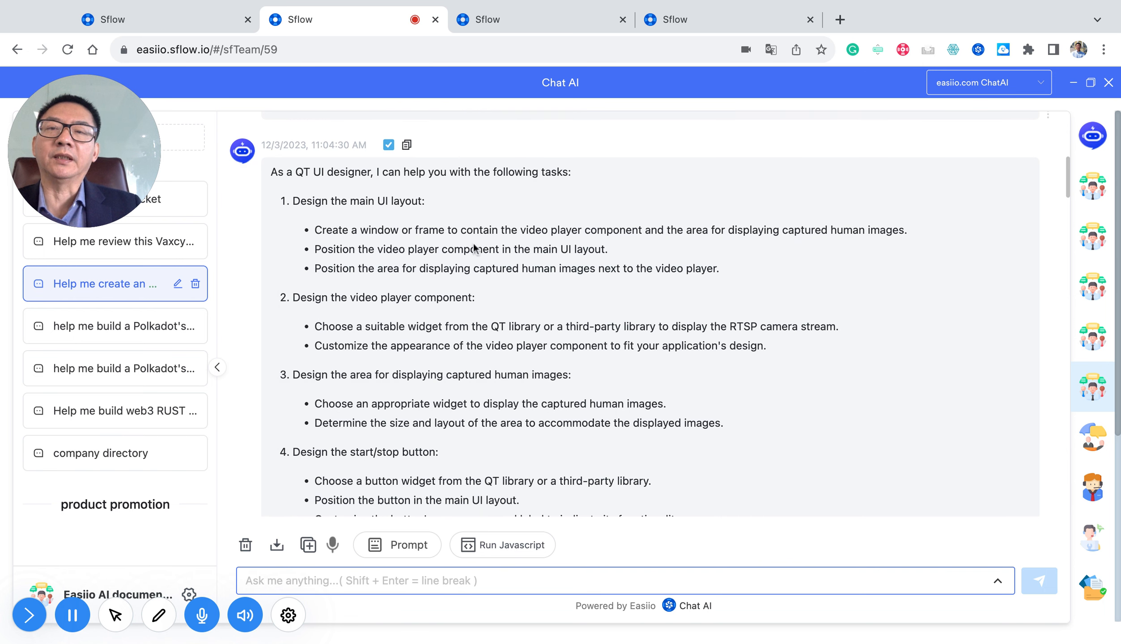
scroll(489, 454, down, 7)
scroll(490, 452, down, 1)
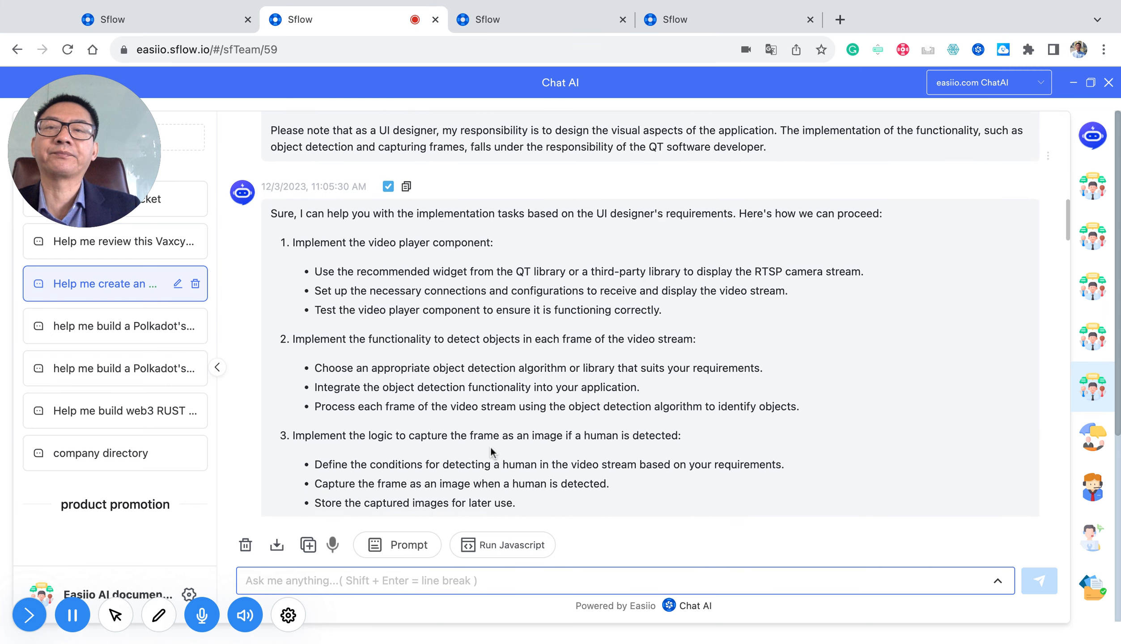
scroll(491, 451, up, 6)
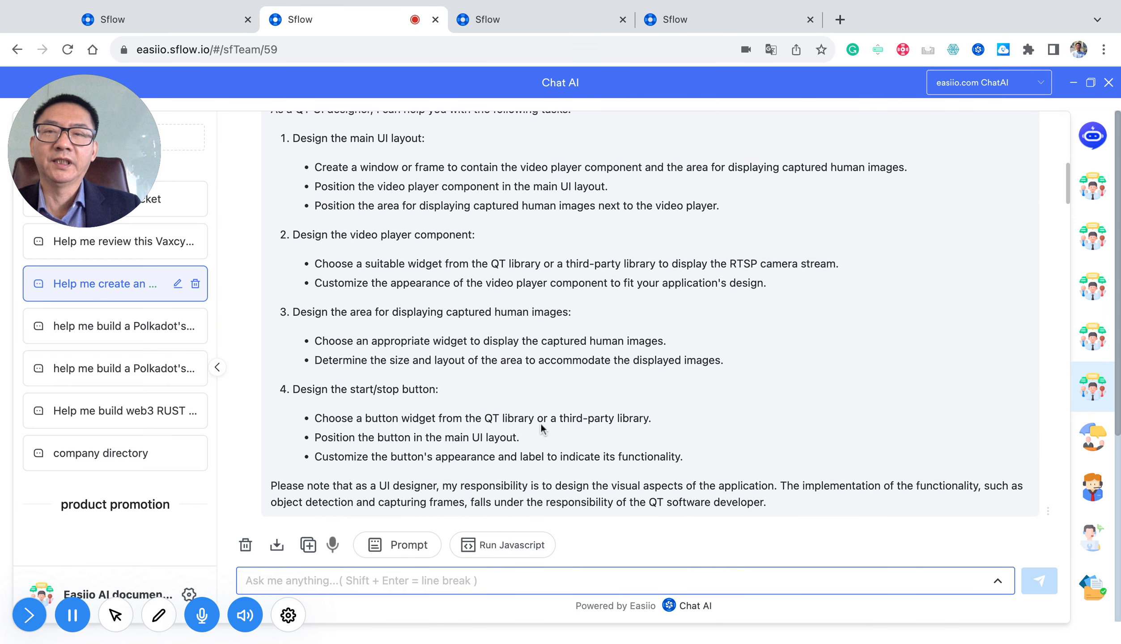
scroll(532, 423, down, 6)
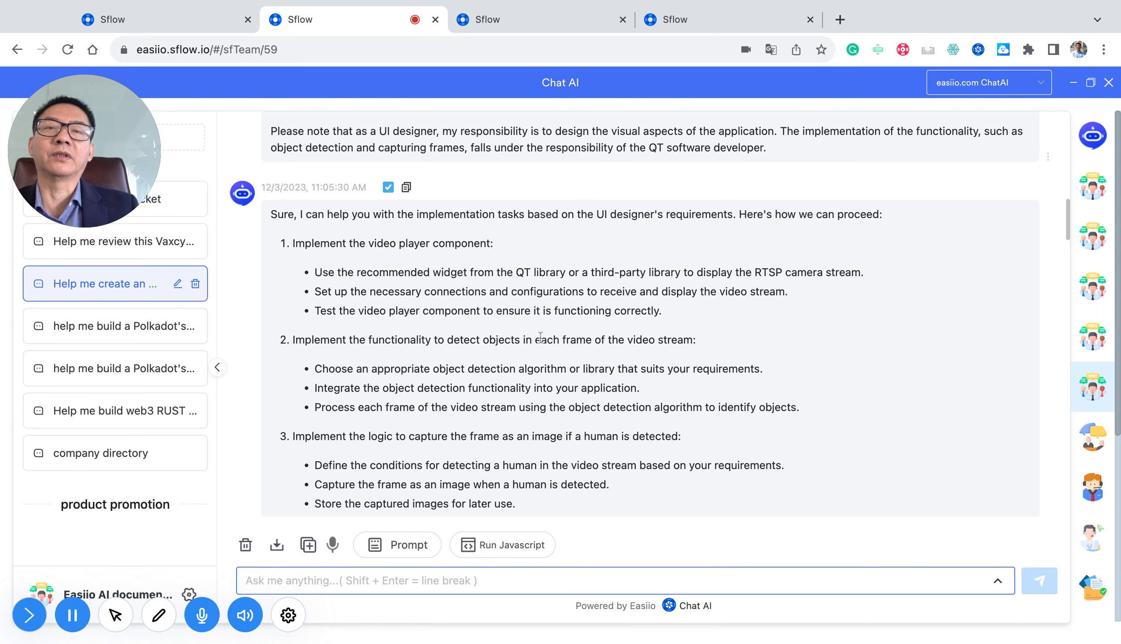
scroll(535, 390, down, 1)
scroll(535, 390, down, 4)
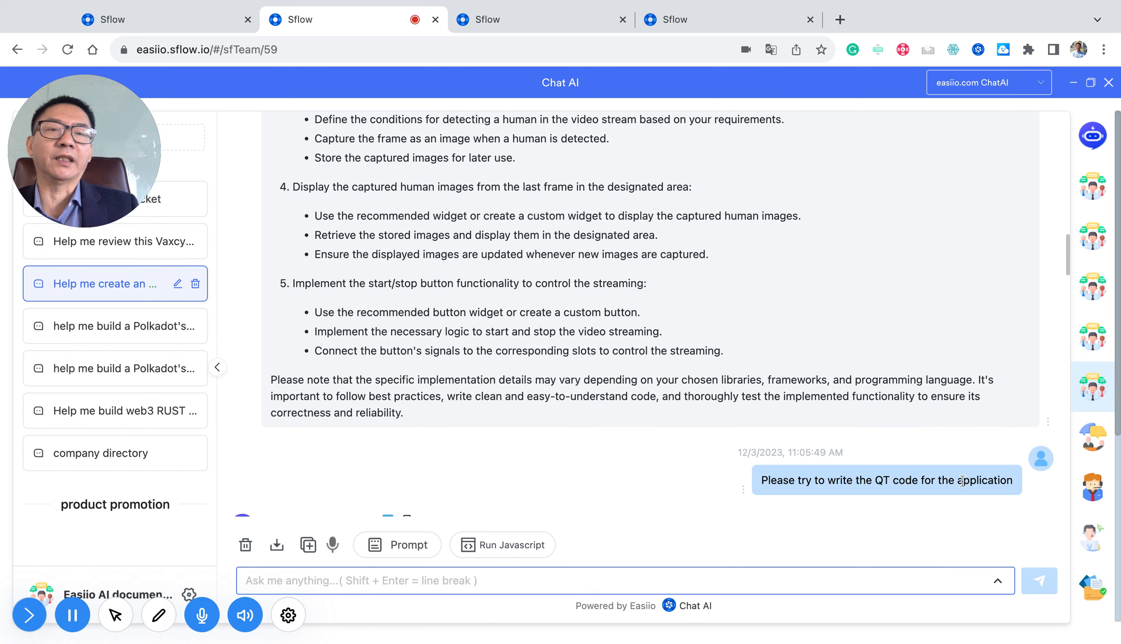
View the feedback form for the QT software developer's implementation reply and close it without sending feedback
click(1047, 422)
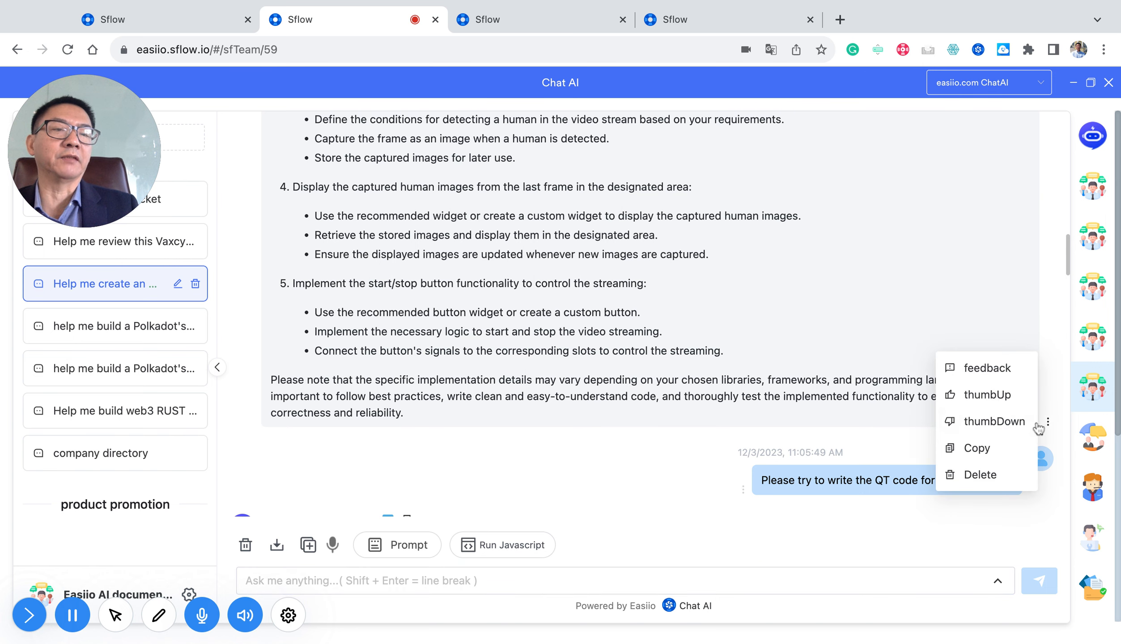
click(989, 371)
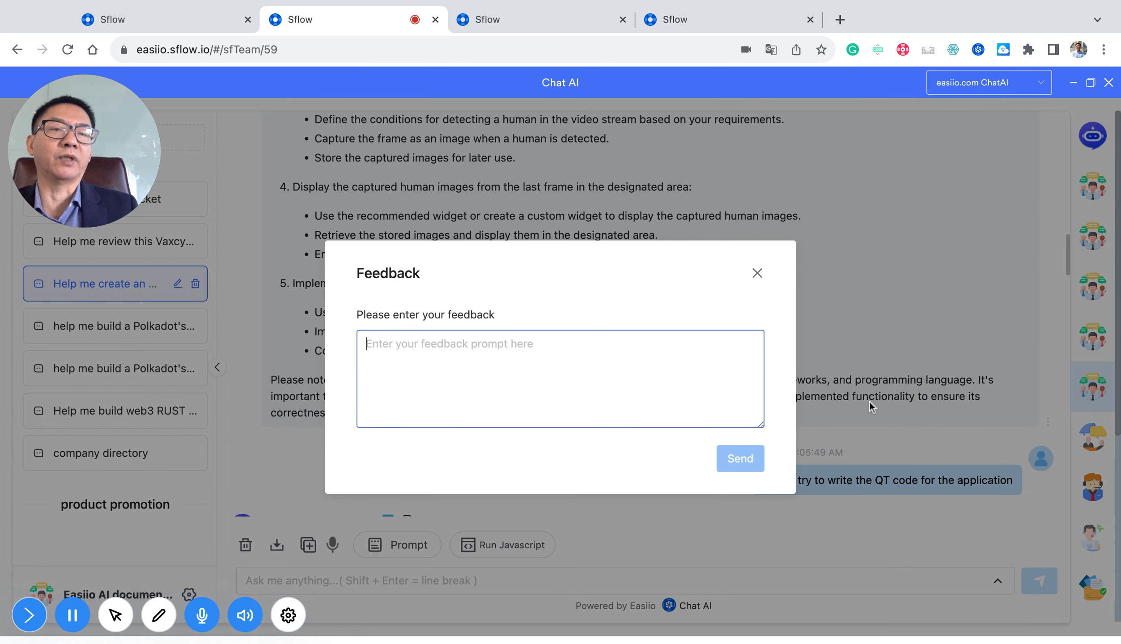
click(757, 274)
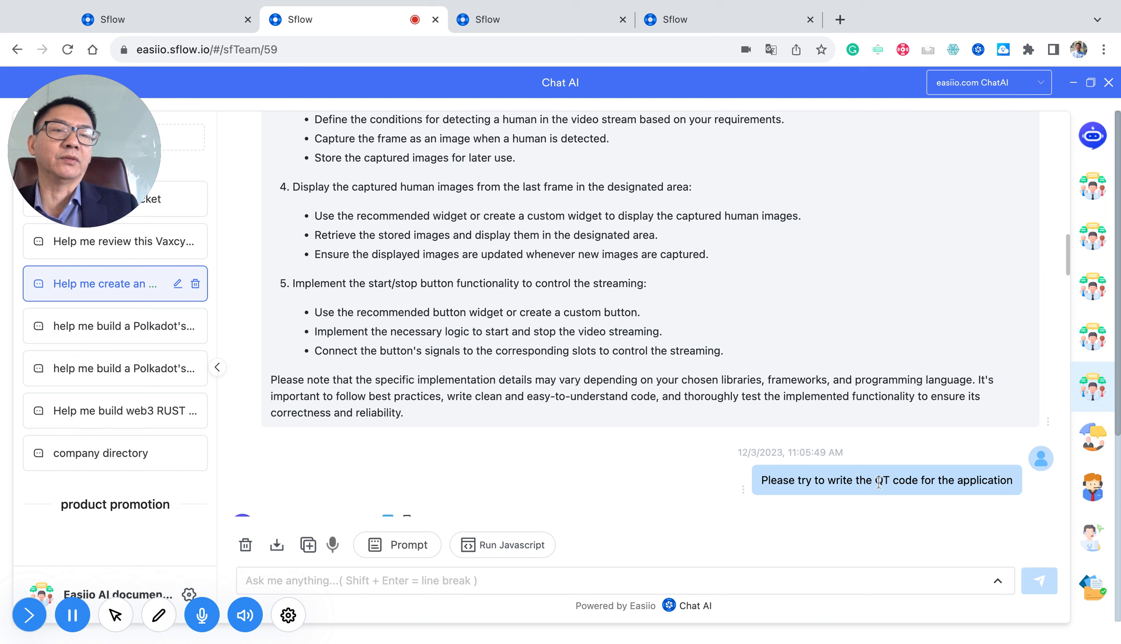
Examine the generated QT code and the OpenCV version, highlighting the human detection block, through to the closing explanation
scroll(751, 464, down, 10)
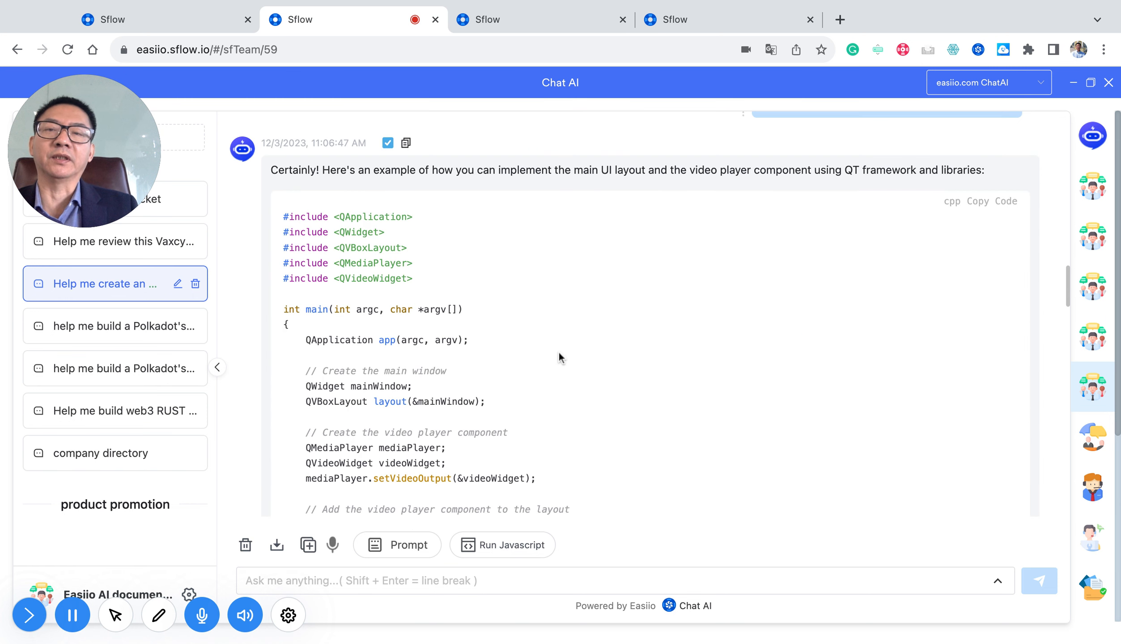
scroll(474, 403, down, 1)
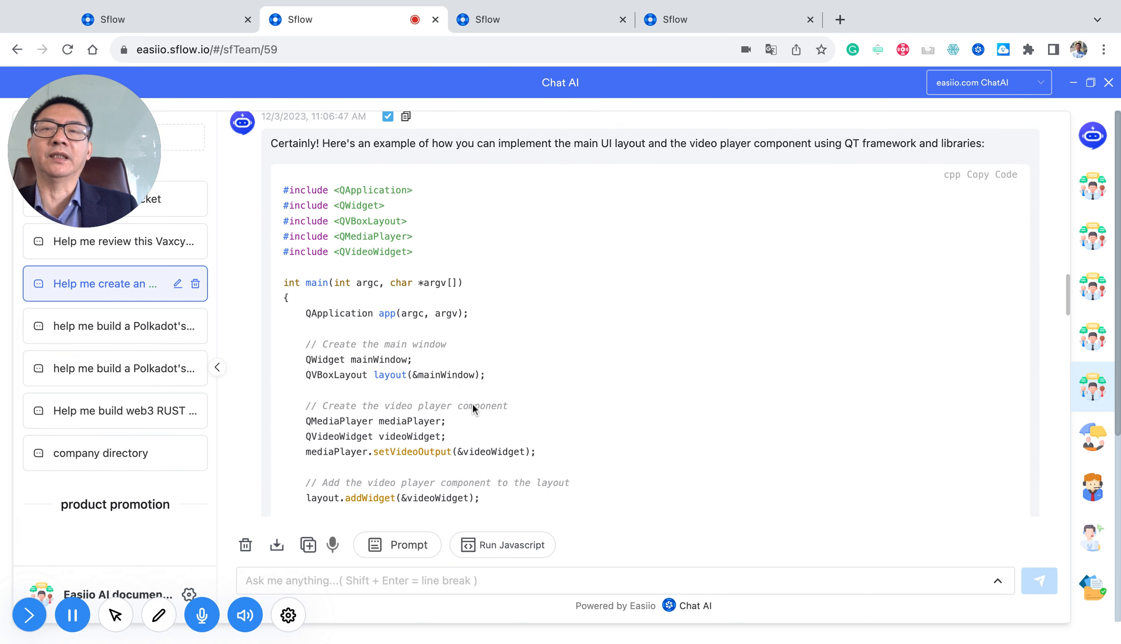
scroll(475, 446, down, 6)
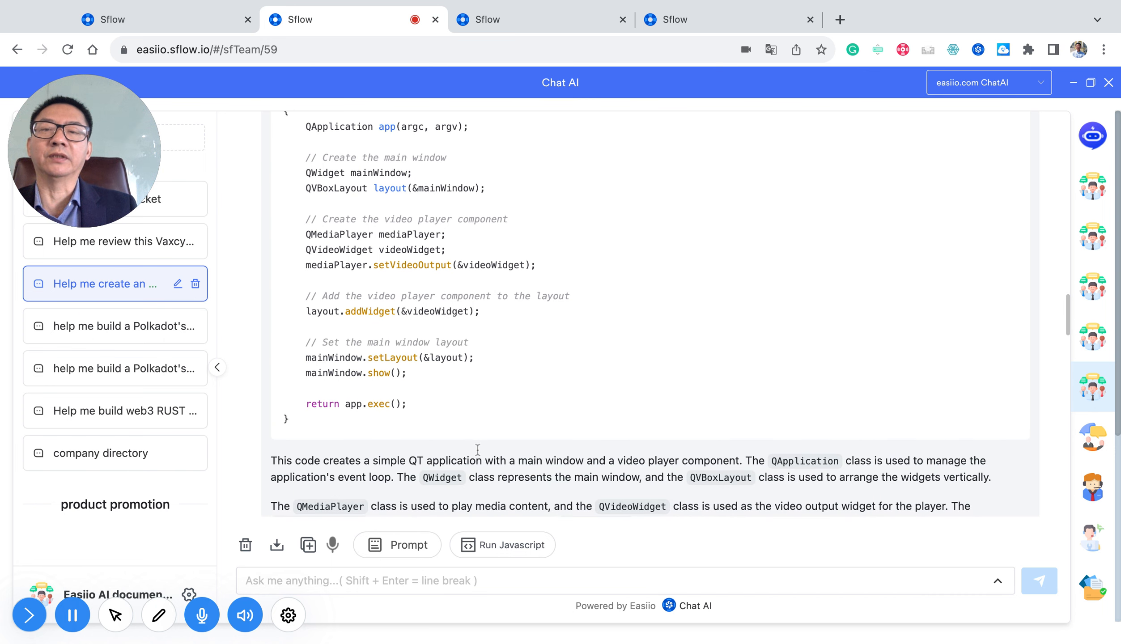
scroll(478, 449, down, 6)
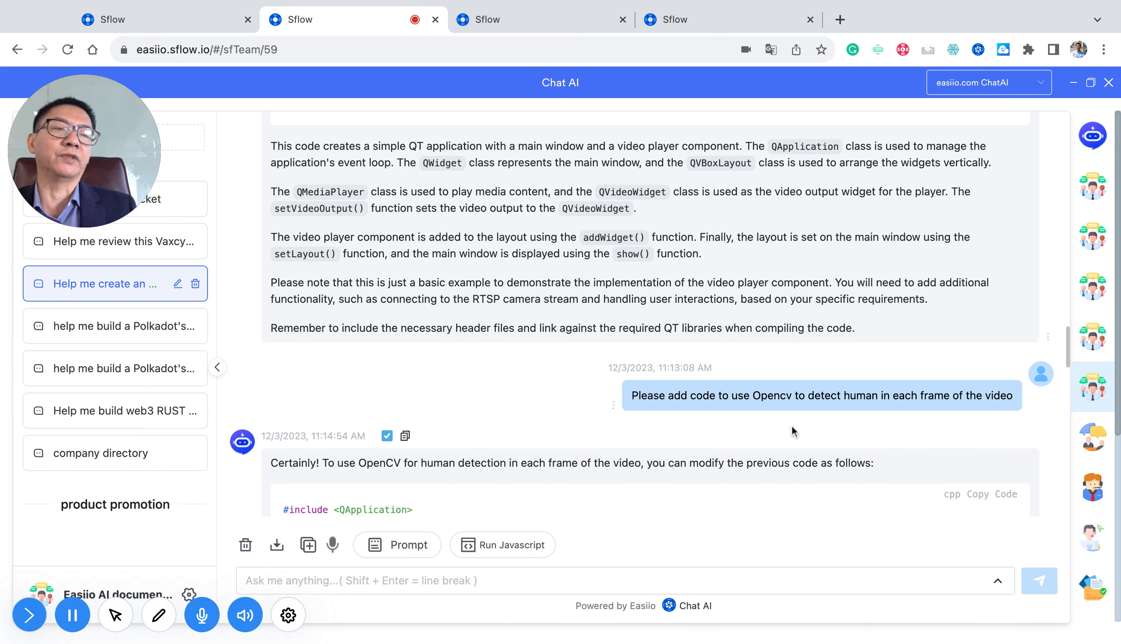
scroll(793, 432, down, 10)
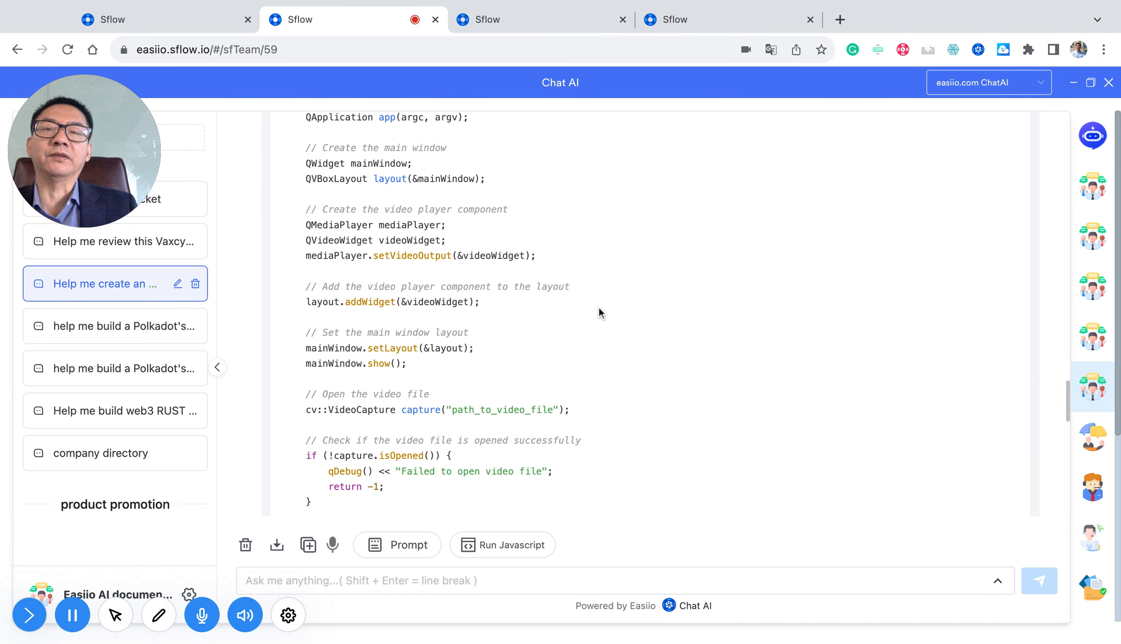
scroll(613, 452, down, 8)
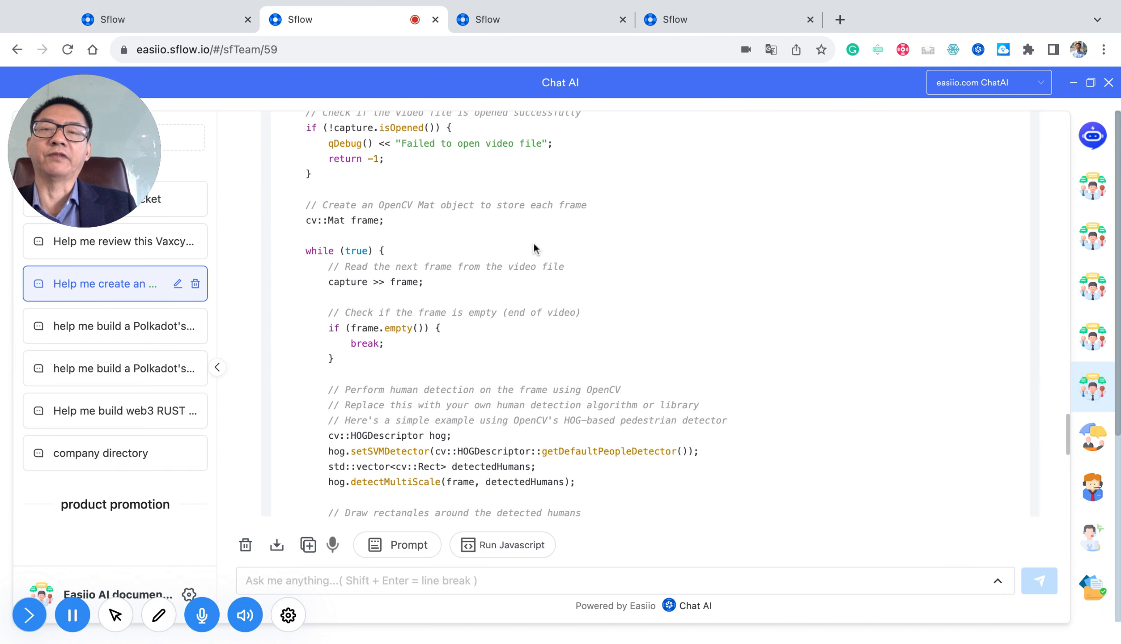
scroll(539, 376, down, 3)
drag(569, 354, 628, 396)
scroll(639, 423, down, 5)
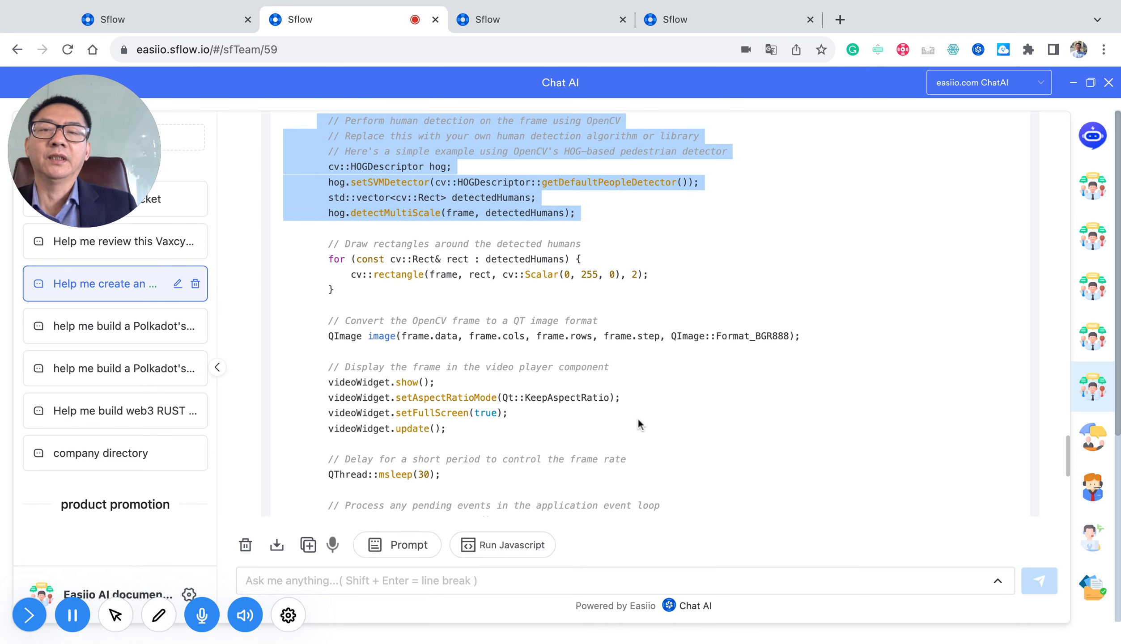
scroll(640, 424, down, 8)
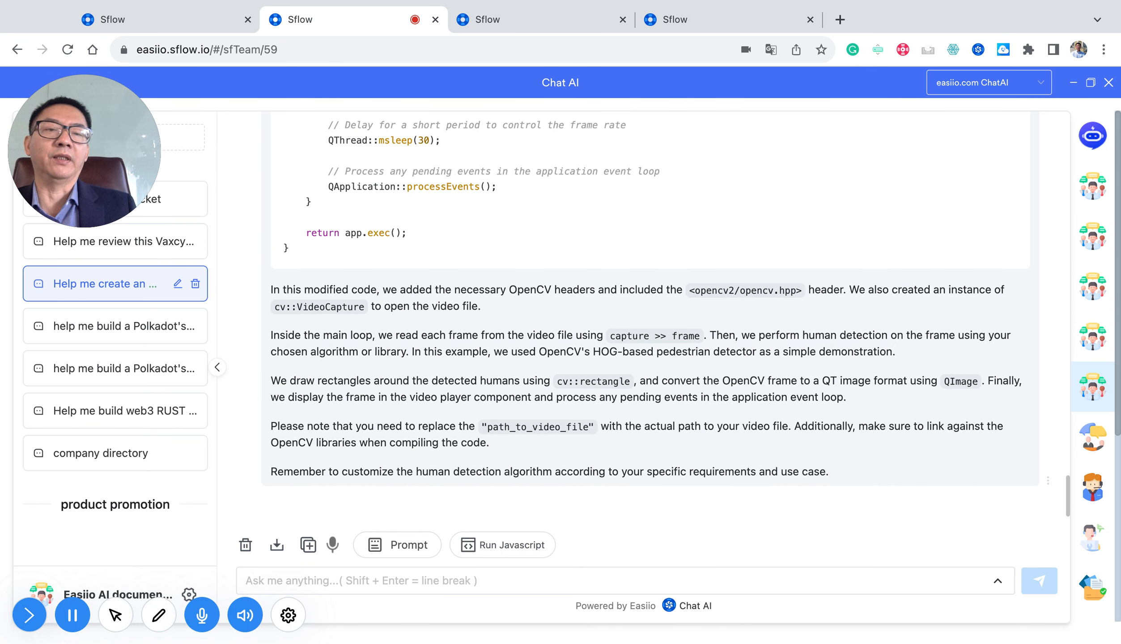
Go back to the QT UI designer's reply and minimize the chat to return to the team list
scroll(650, 315, up, 20)
scroll(634, 314, up, 10)
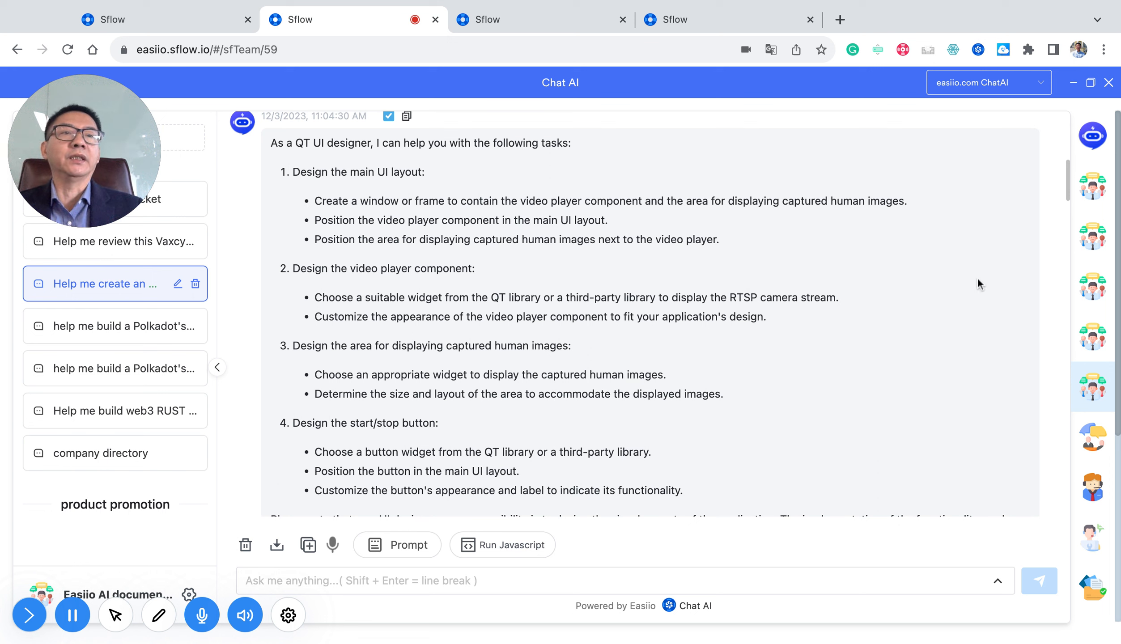
click(1074, 84)
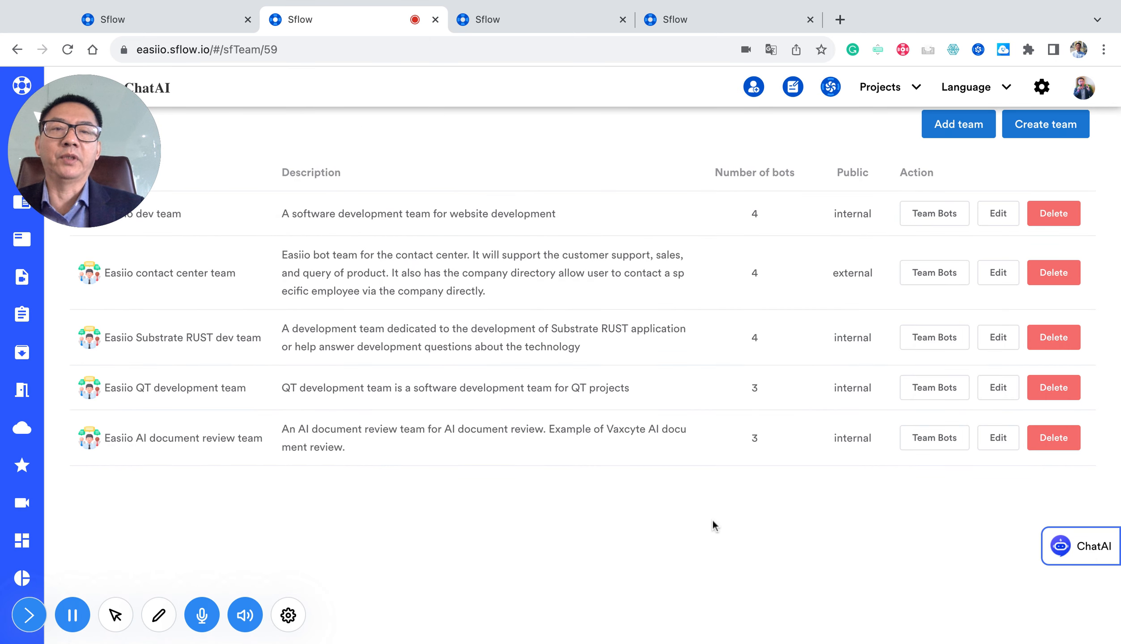